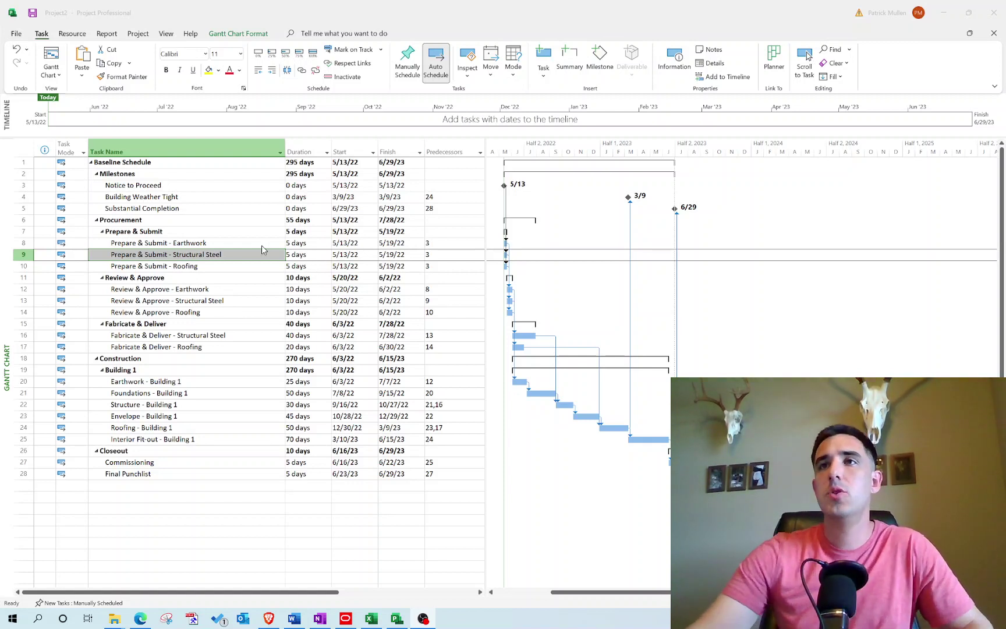
# Step: Select the Baseline Schedule, Milestones and Prepare & Submit - Earthwork rows, then dismiss the Task Mode column options
pyautogui.click(23, 163)
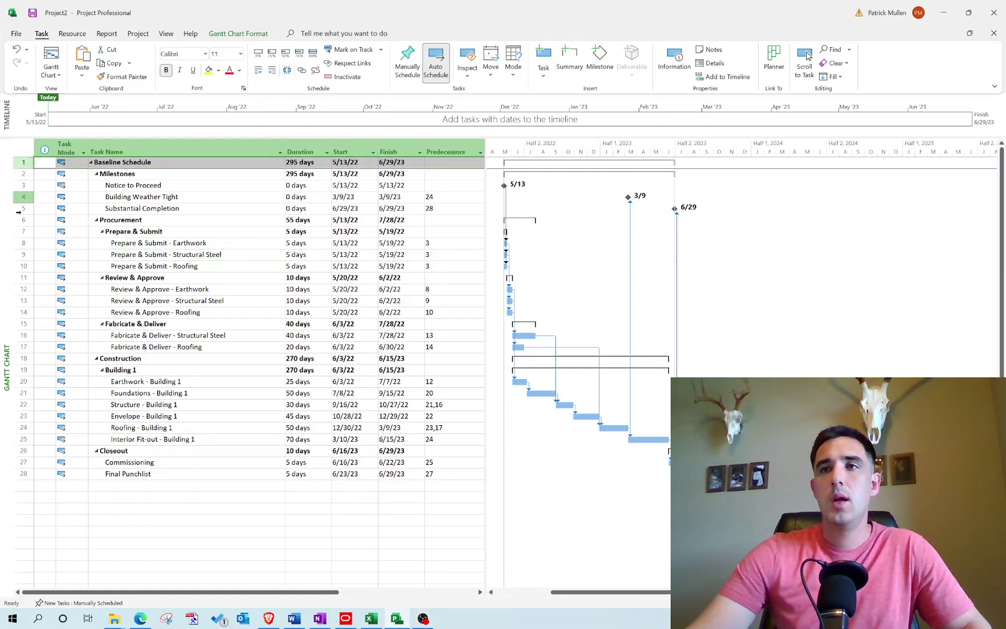
pyautogui.click(19, 174)
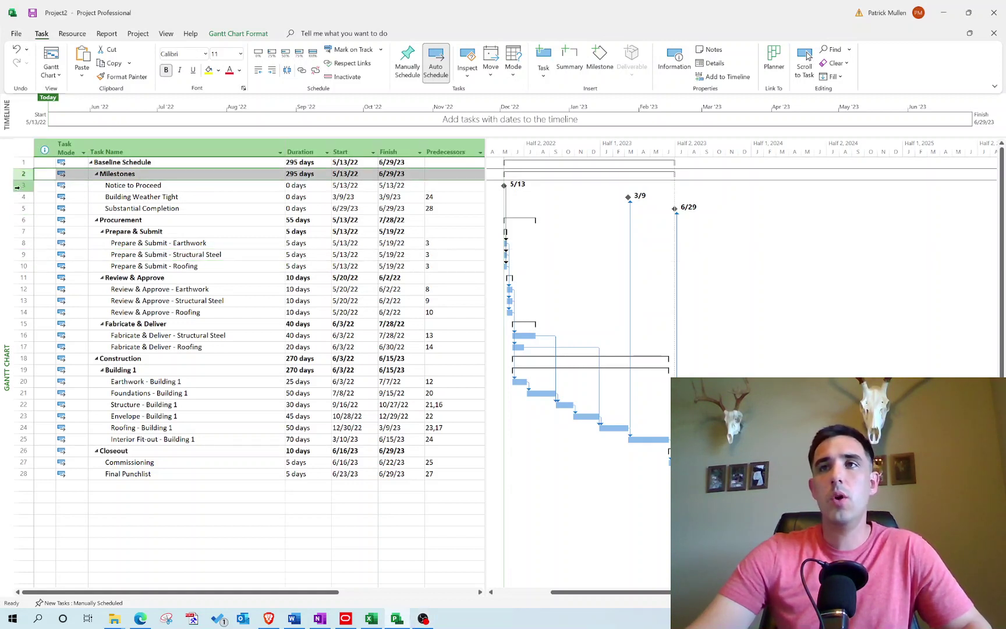
pyautogui.click(25, 243)
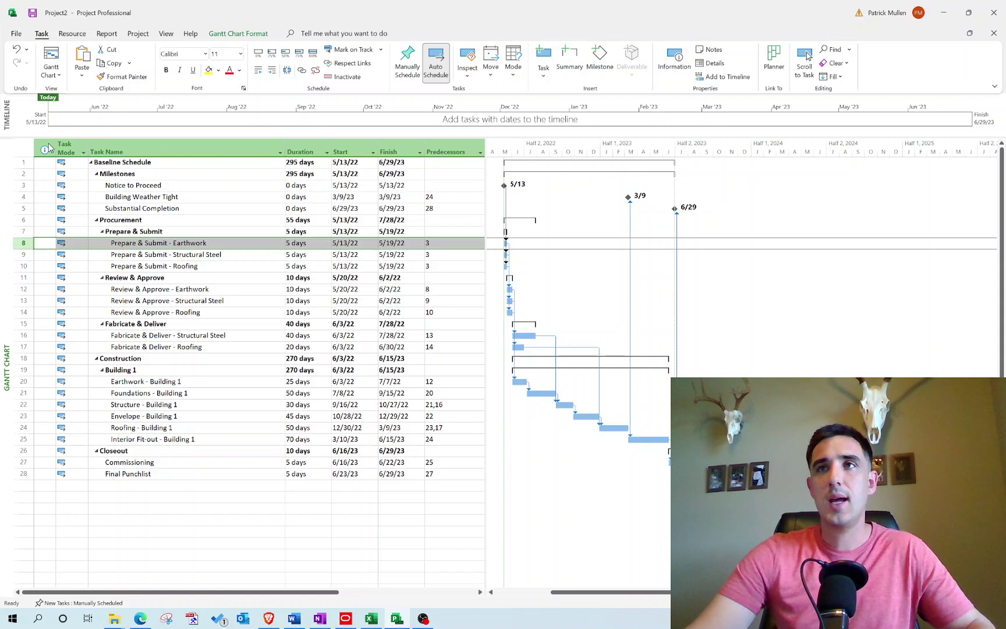
pyautogui.click(74, 145)
pyautogui.rightClick(74, 146)
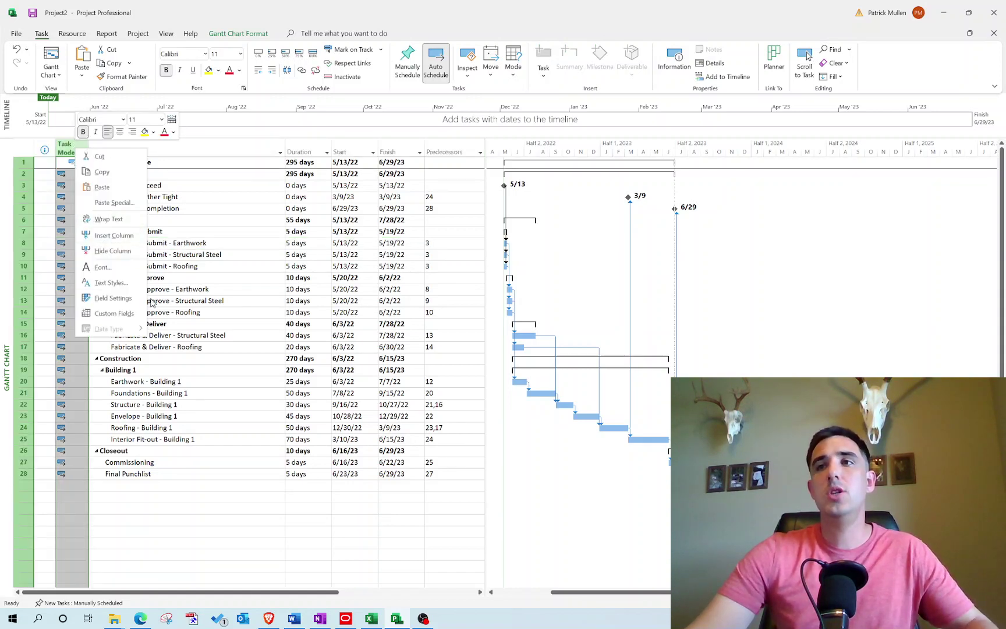
pyautogui.press('Escape')
# Step: Insert a blank task above Foundations - Building 1, then delete that blank row 21
pyautogui.click(154, 394)
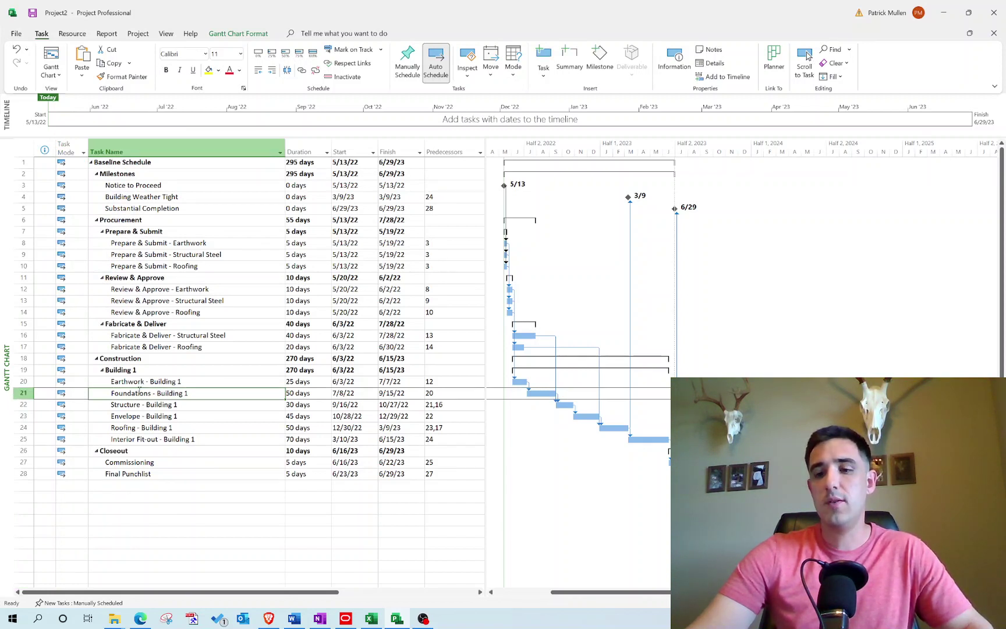
pyautogui.press('Insert')
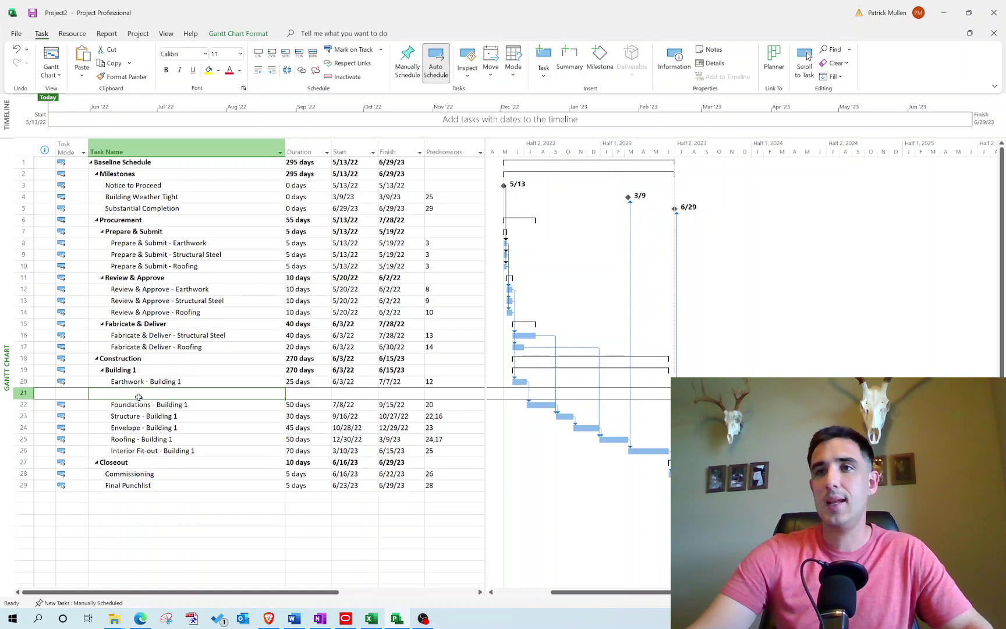
pyautogui.click(23, 406)
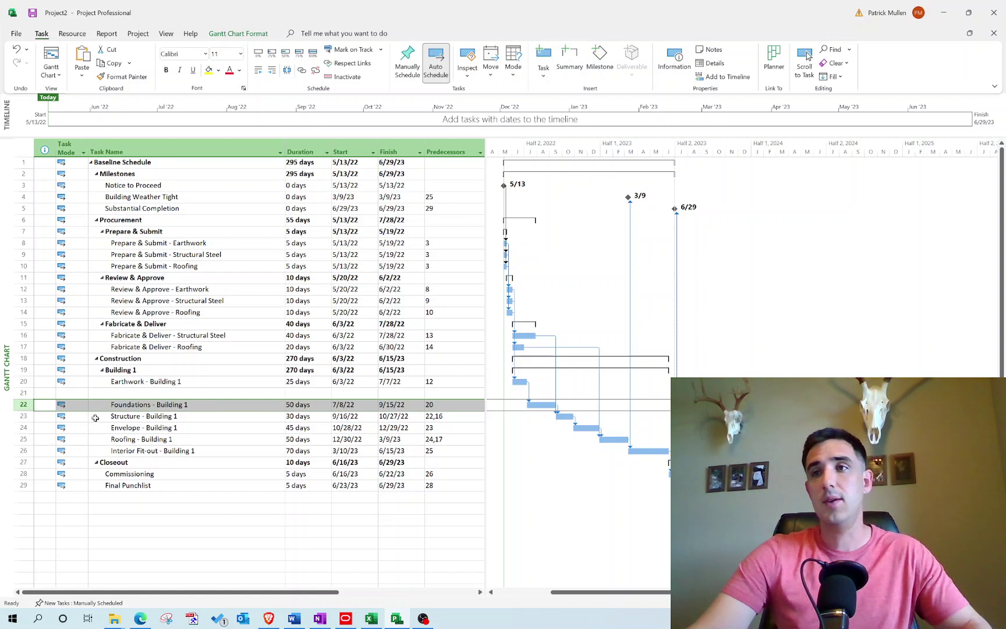
pyautogui.rightClick(24, 393)
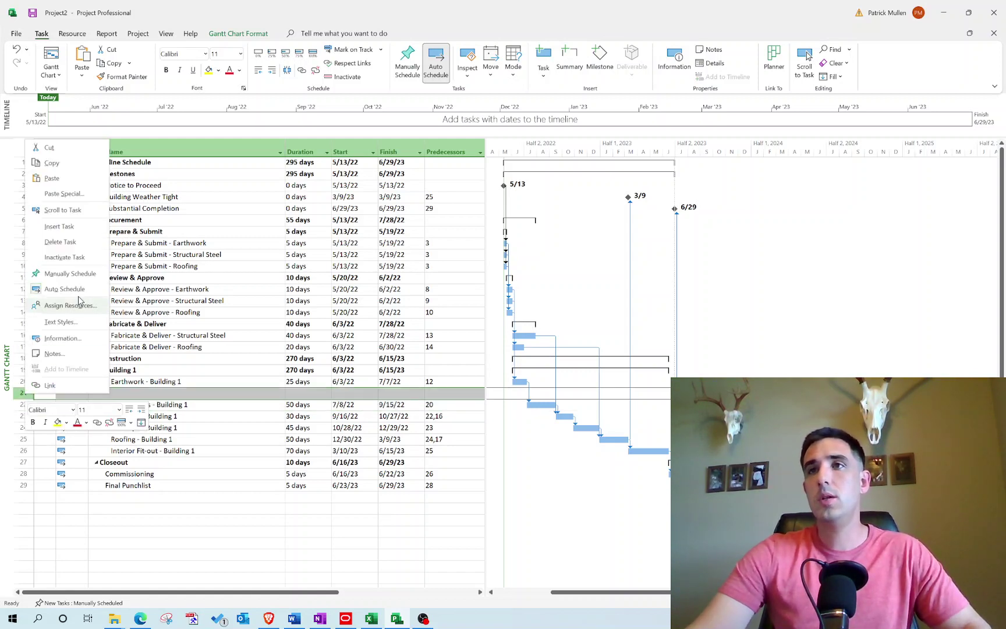
pyautogui.click(82, 242)
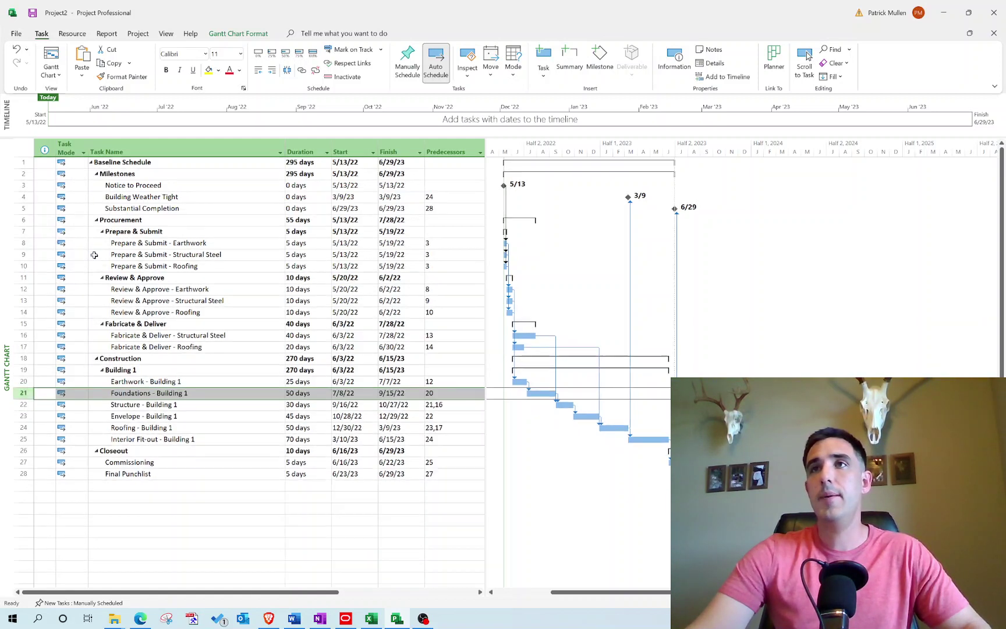
# Step: Insert a Unique ID column before the Task Mode column
pyautogui.click(66, 146)
pyautogui.rightClick(66, 146)
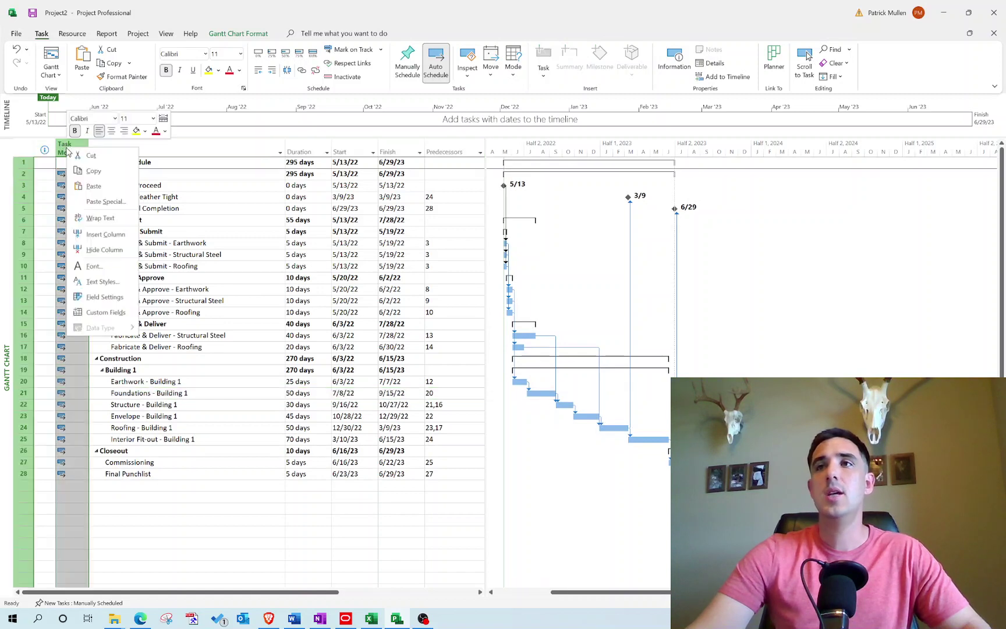
pyautogui.click(105, 234)
pyautogui.write('unique ID')
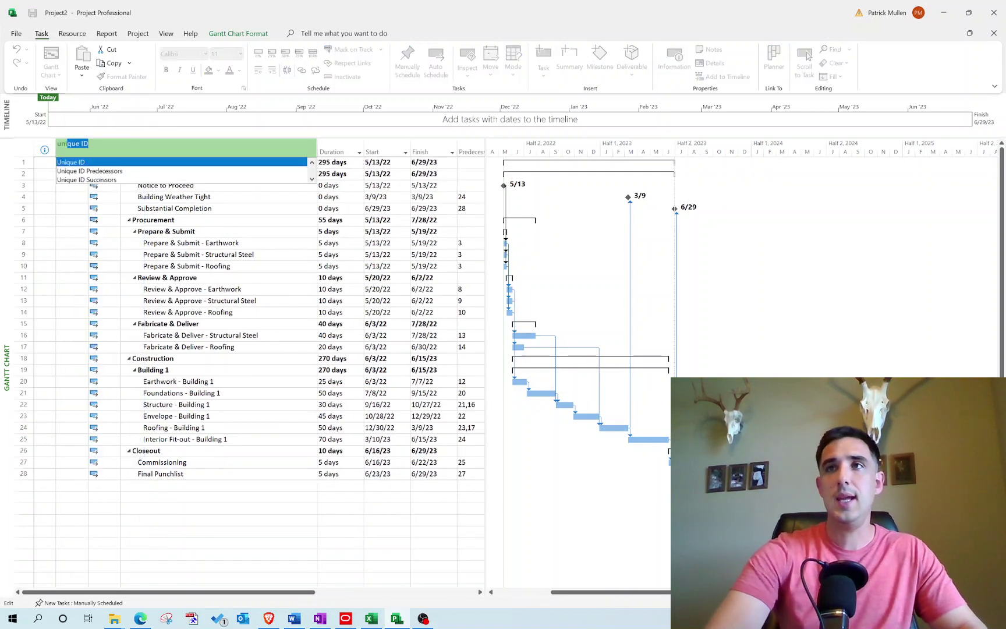
pyautogui.press('Return')
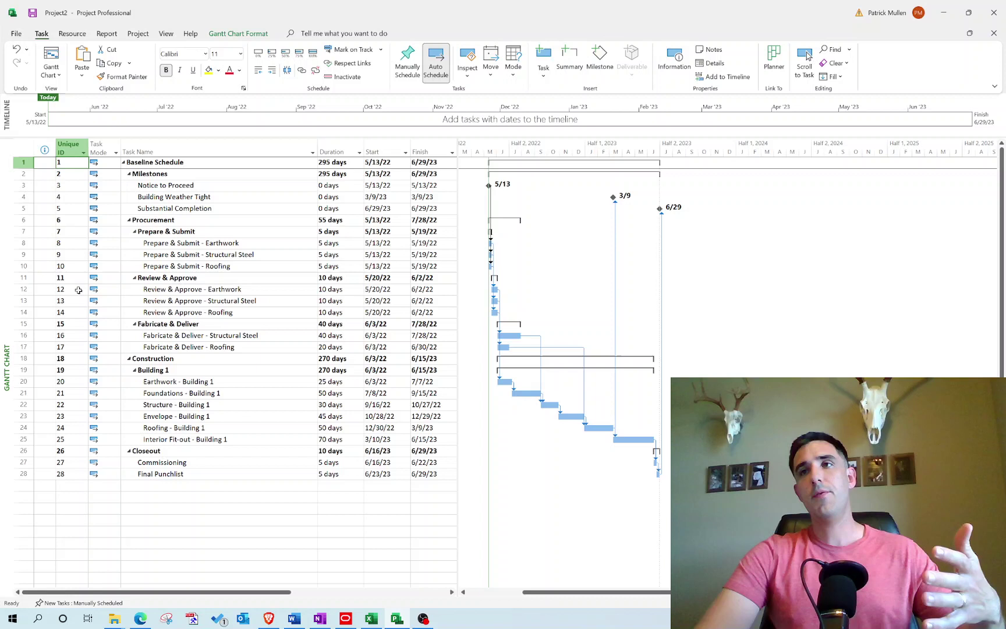
pyautogui.click(231, 258)
pyautogui.click(231, 265)
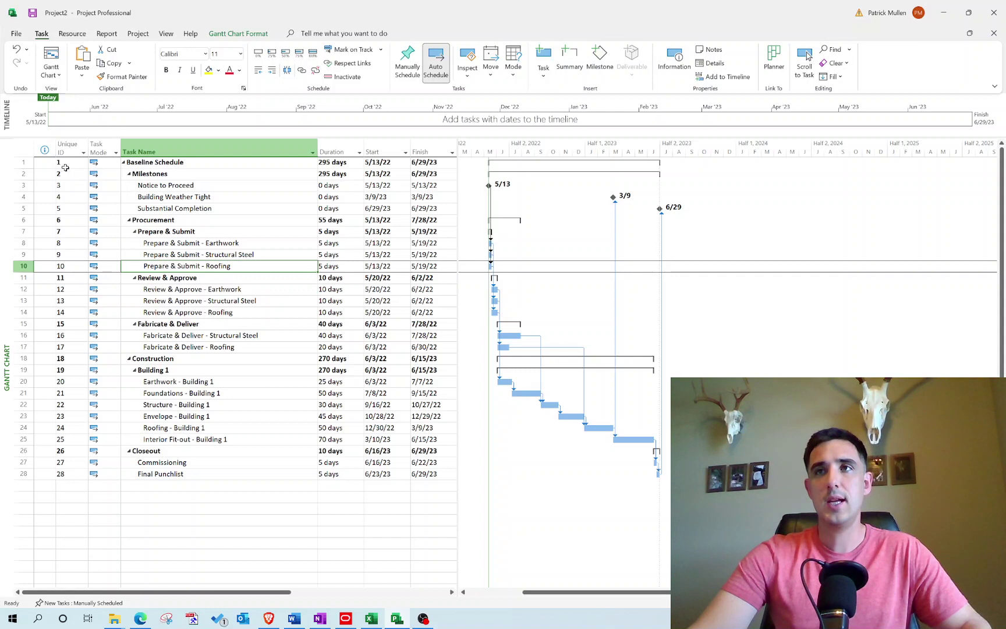
pyautogui.moveTo(65, 168); pyautogui.dragTo(70, 475)
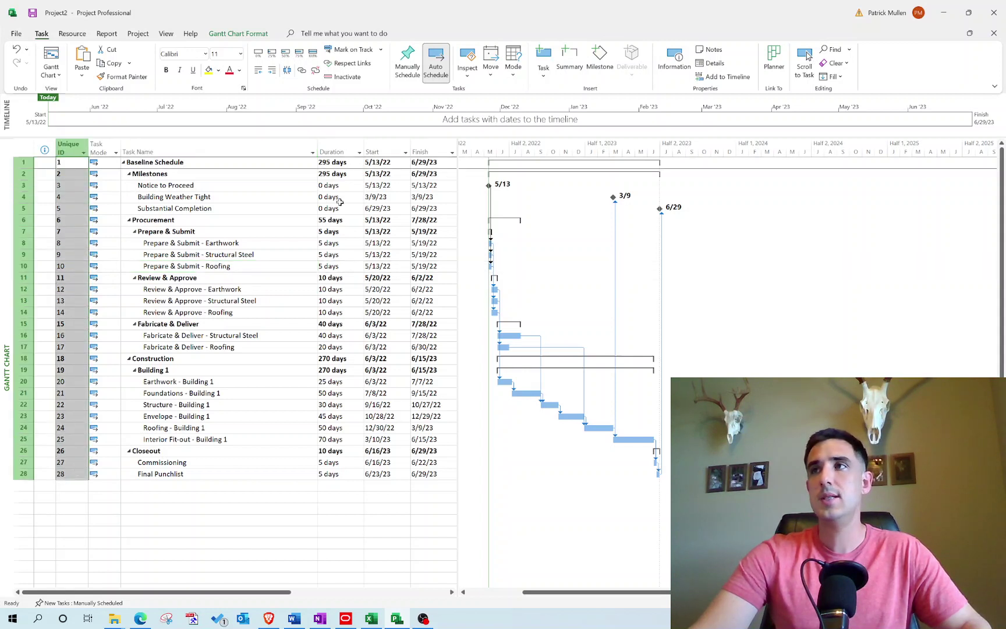
pyautogui.moveTo(385, 163); pyautogui.dragTo(427, 477)
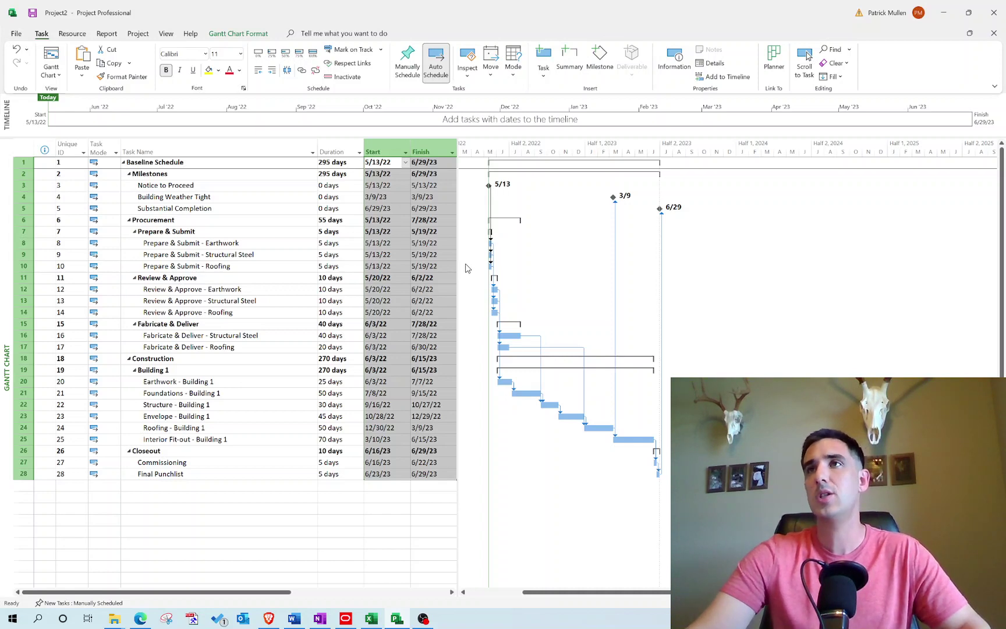
# Step: Set a baseline in the plain 'Baseline' slot for the entire project
pyautogui.click(135, 34)
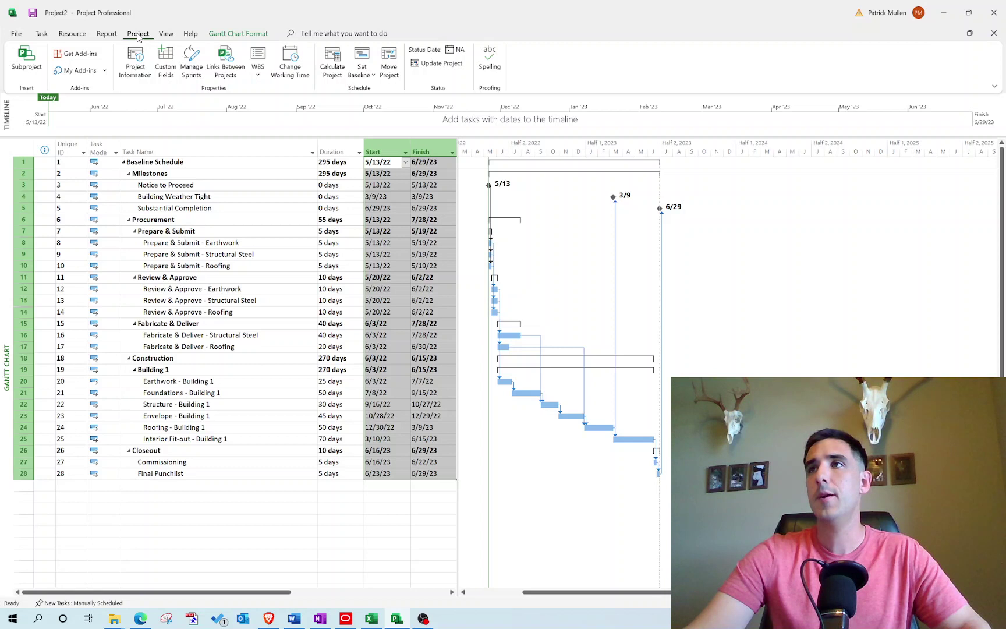
pyautogui.click(359, 74)
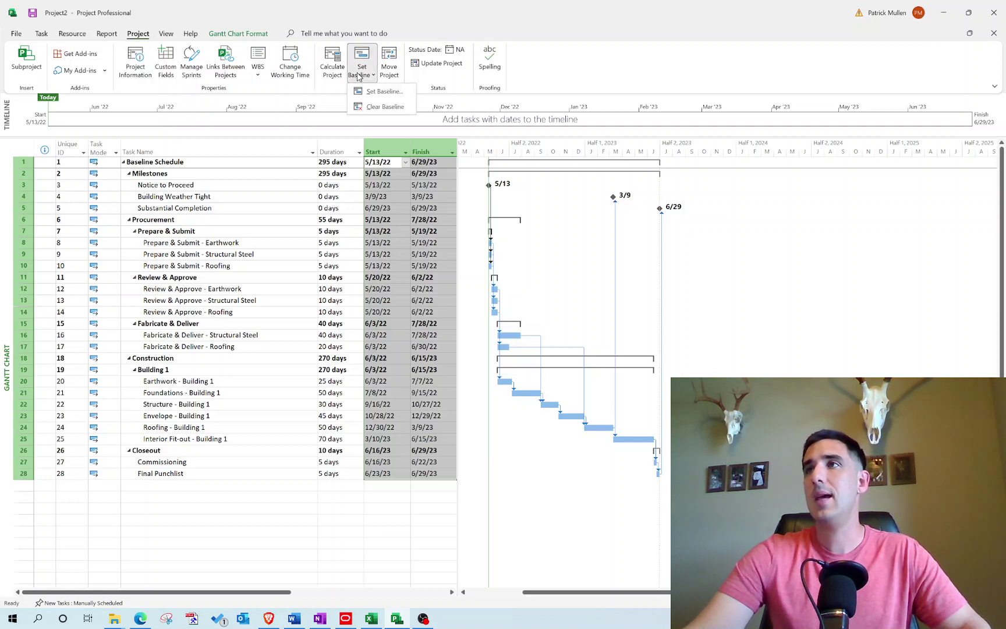
pyautogui.click(382, 93)
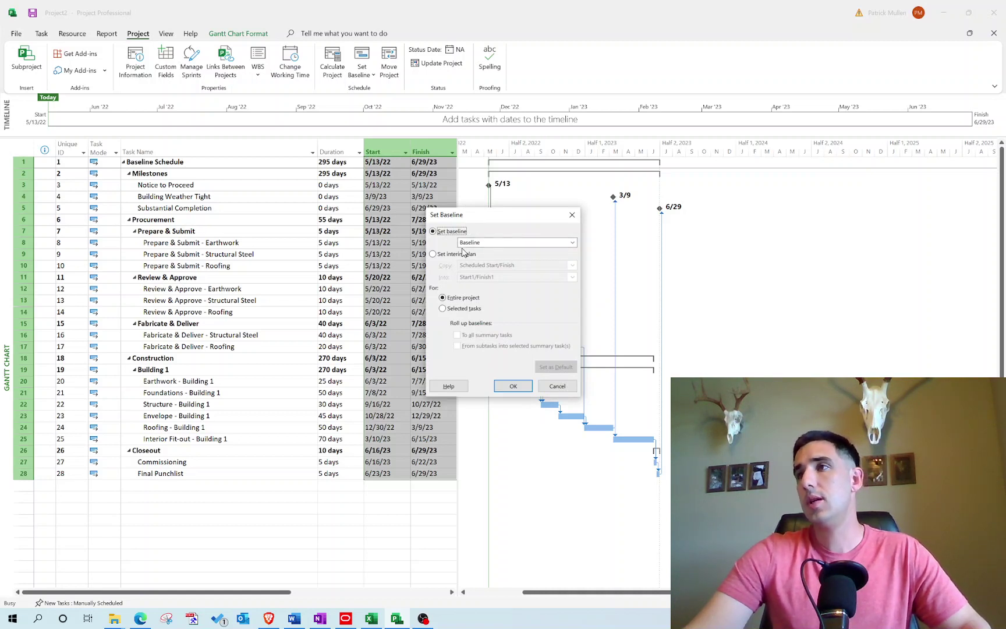
pyautogui.click(483, 241)
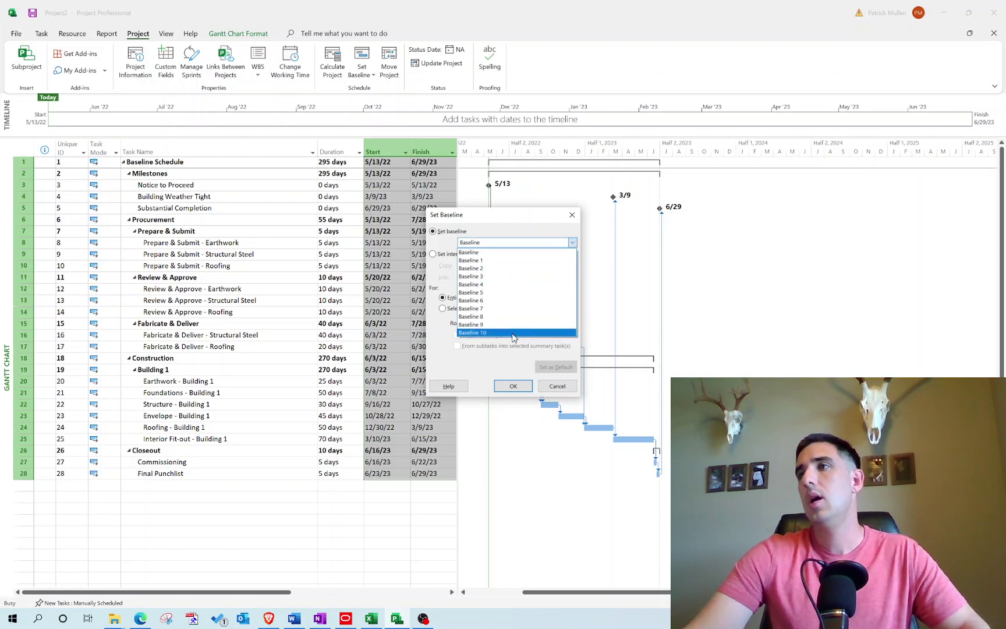
pyautogui.click(475, 253)
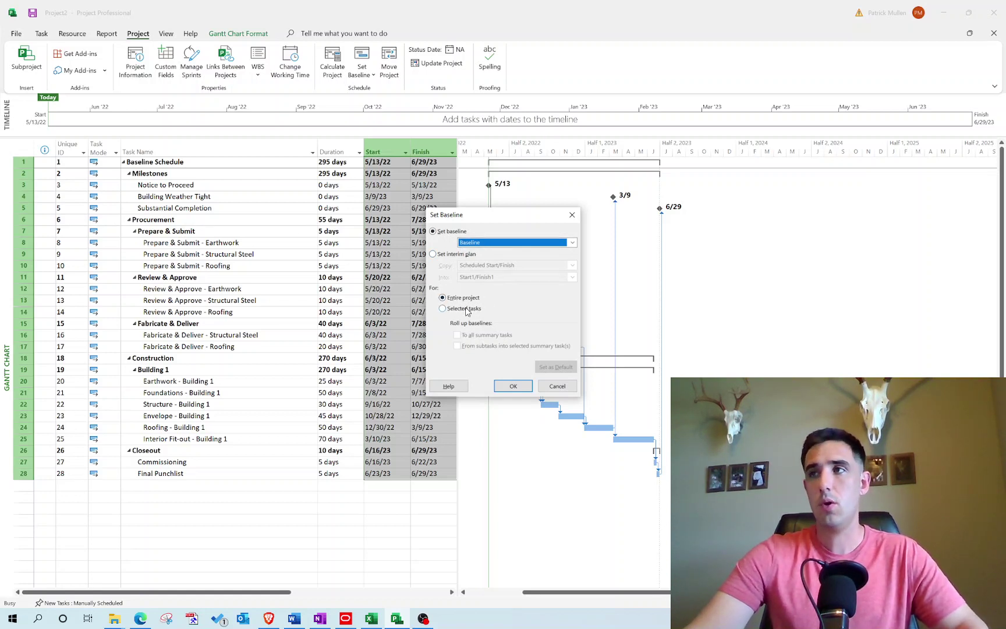
pyautogui.click(500, 386)
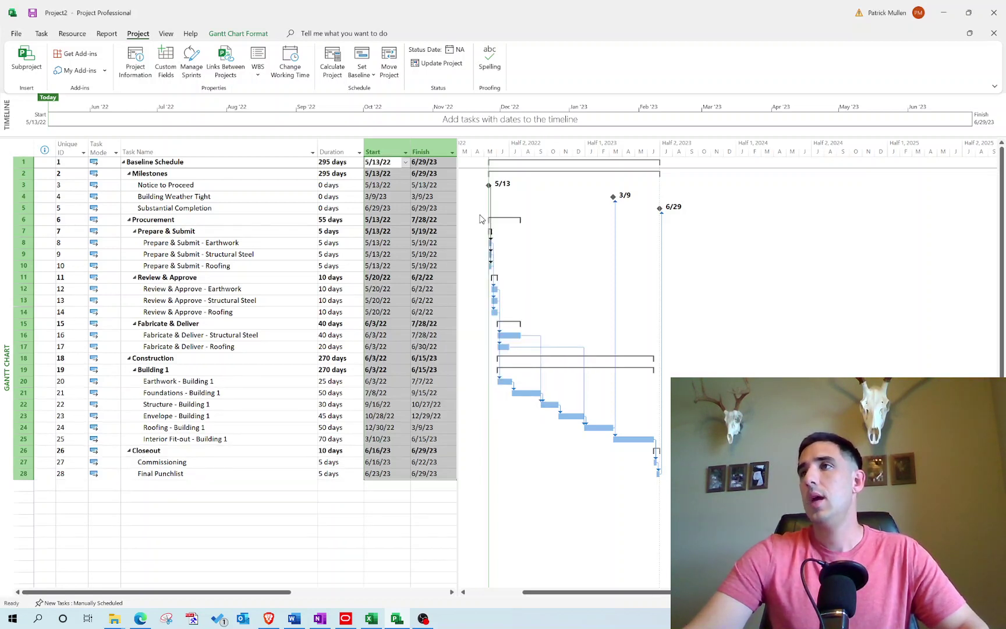
# Step: Widen the task table and hide the Predecessors and Resource Names columns
pyautogui.click(422, 150)
pyautogui.moveTo(458, 172); pyautogui.dragTo(629, 174)
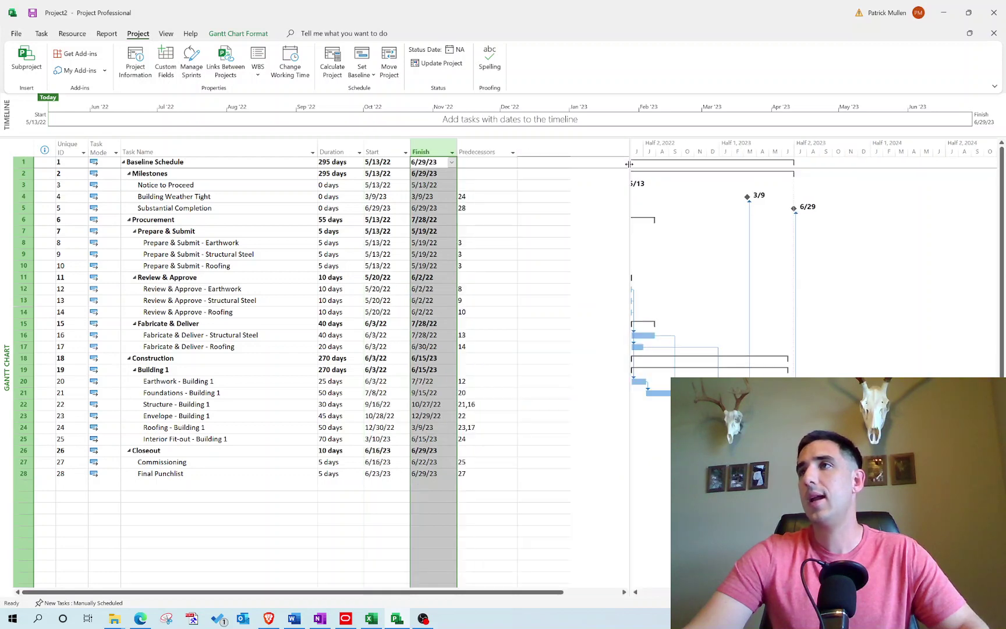
pyautogui.moveTo(478, 142); pyautogui.dragTo(541, 147)
pyautogui.rightClick(540, 148)
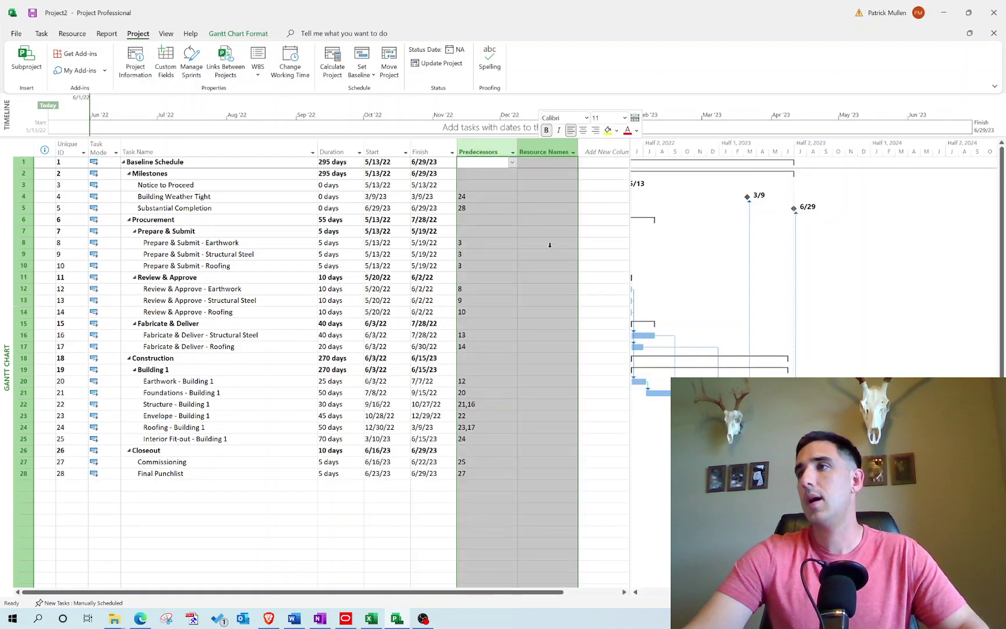
pyautogui.click(575, 249)
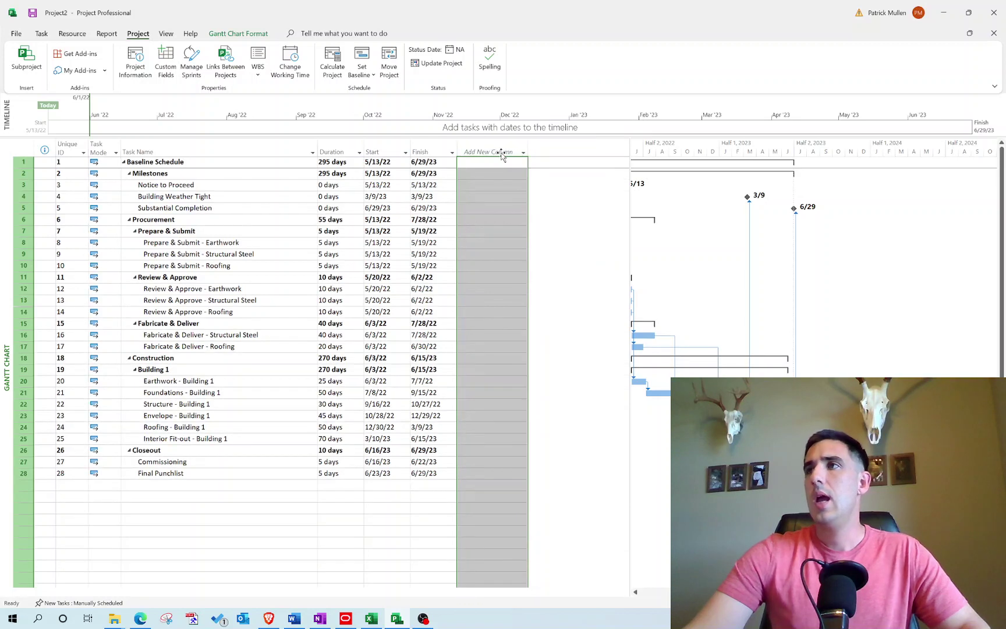
# Step: Add Baseline Start and Baseline Finish columns and compare them with the current Start and Finish dates
pyautogui.click(487, 149)
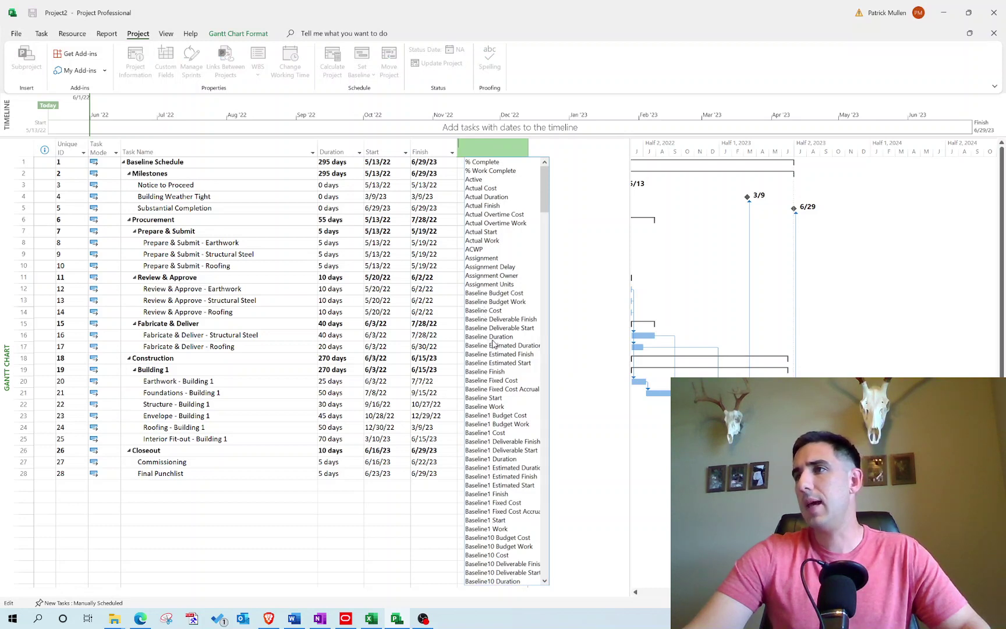
pyautogui.click(495, 399)
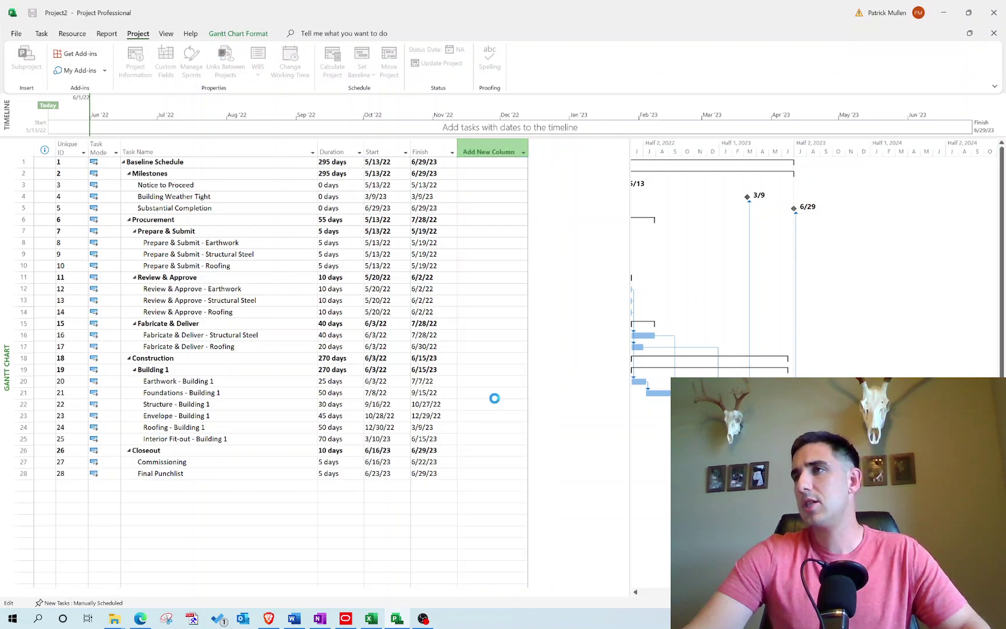
pyautogui.click(550, 152)
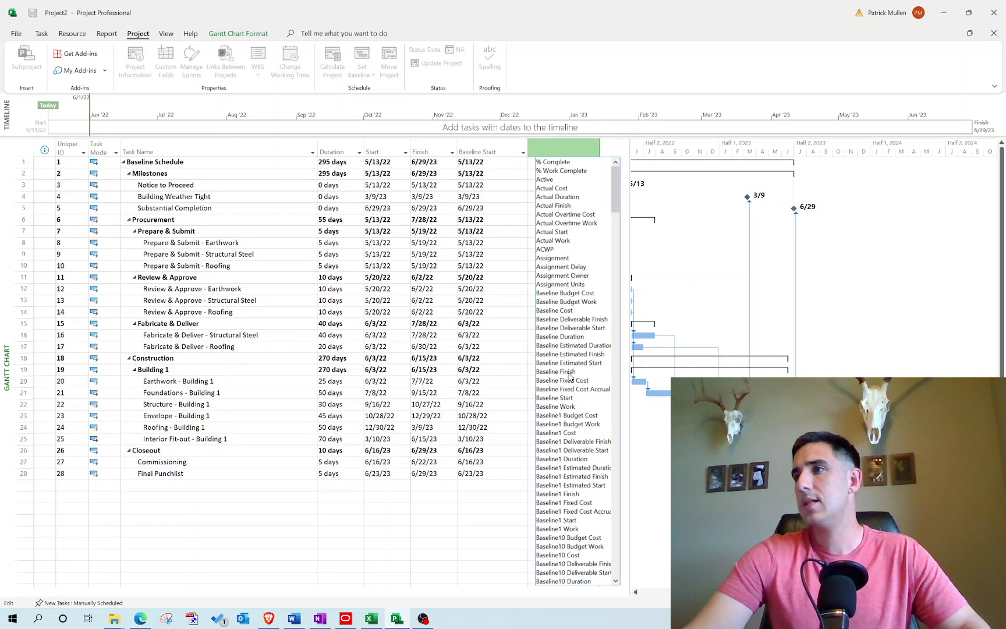
pyautogui.click(569, 373)
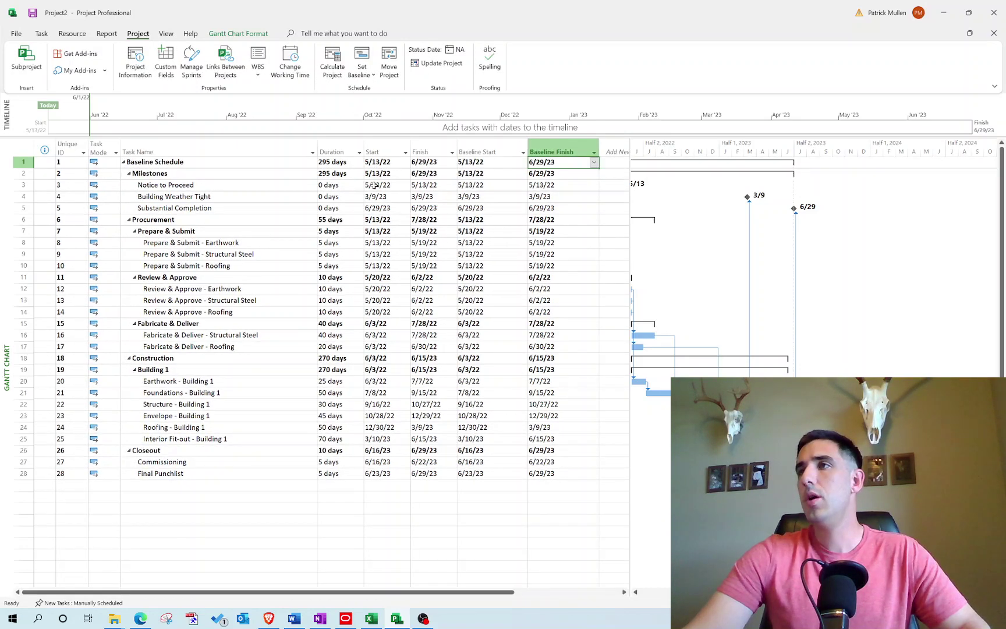
pyautogui.moveTo(374, 185); pyautogui.dragTo(541, 463)
pyautogui.moveTo(377, 185); pyautogui.dragTo(425, 404)
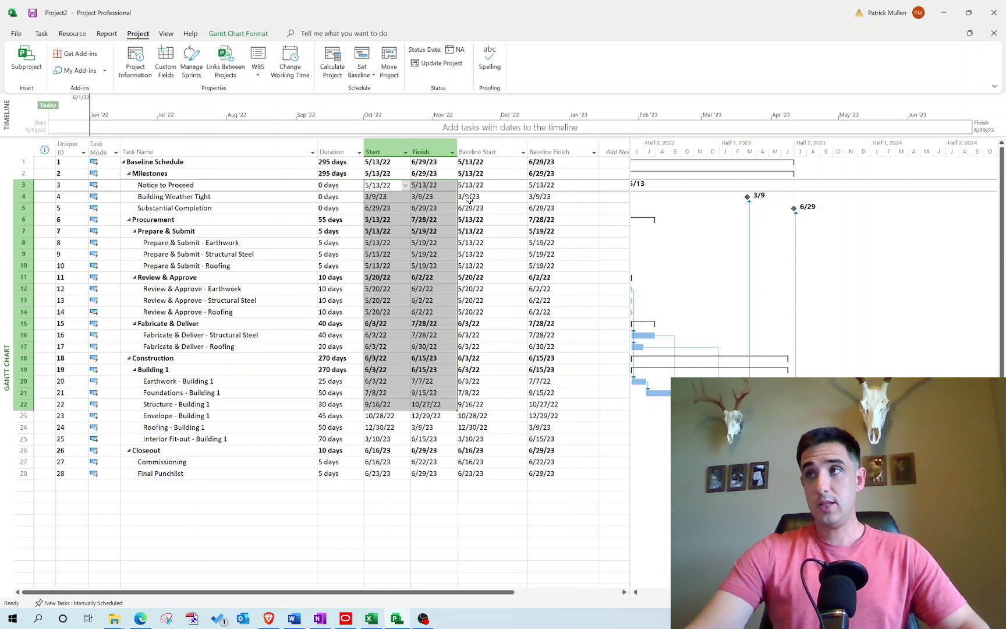
# Step: Add a Baseline1 Start column at the end of the table
pyautogui.click(608, 143)
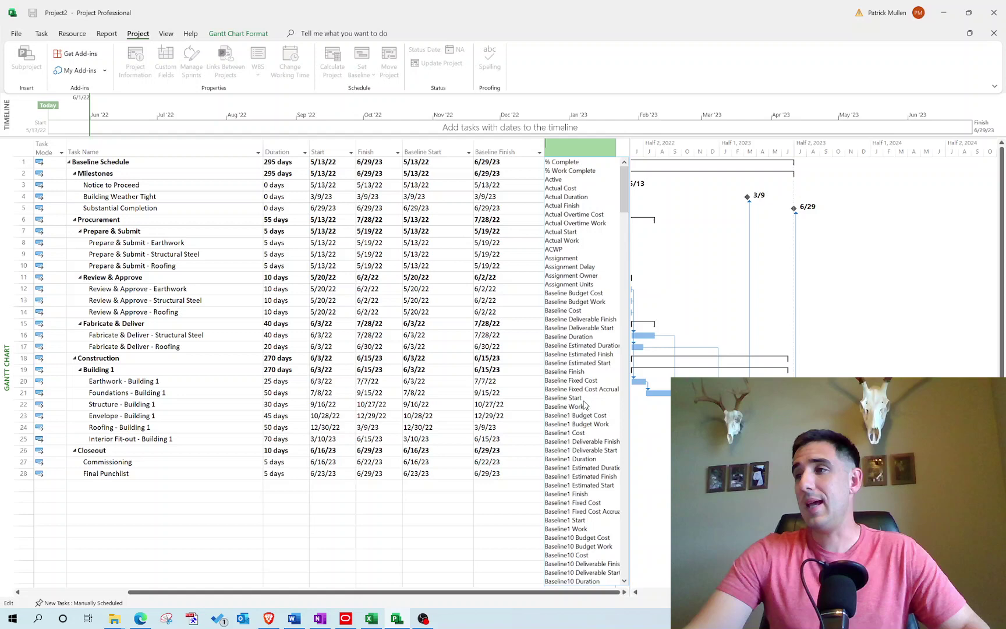
pyautogui.scroll(-1, 584, 404)
pyautogui.click(576, 494)
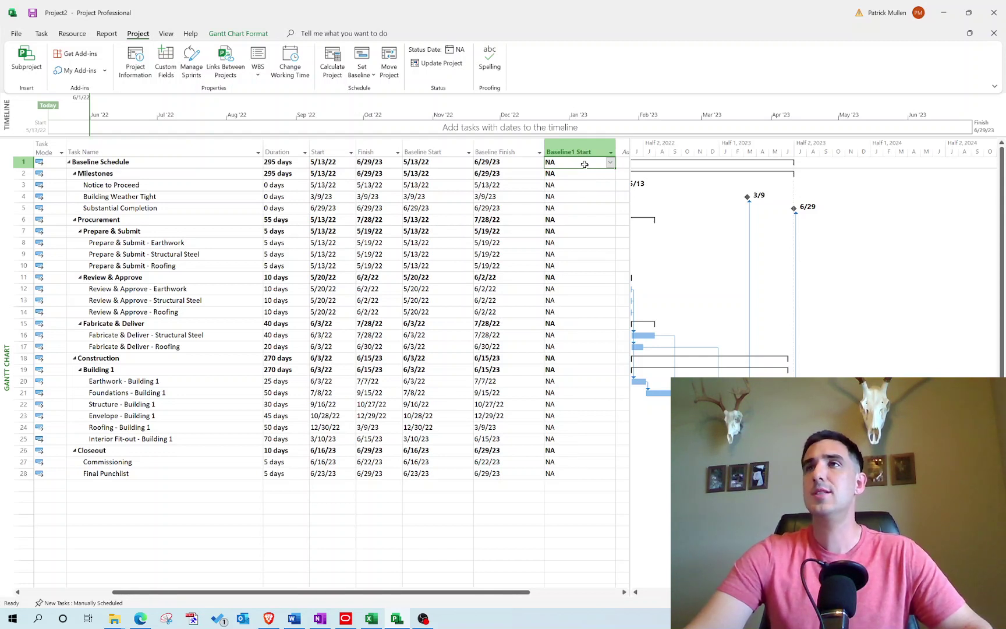
# Step: Save the entire project into the Baseline 1 slot
pyautogui.click(363, 68)
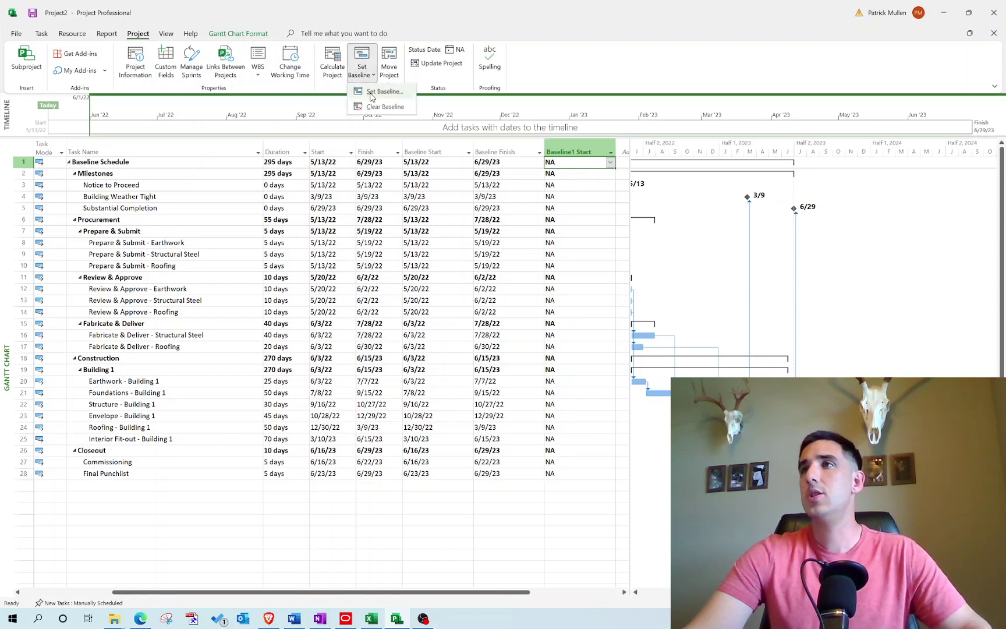
pyautogui.click(373, 92)
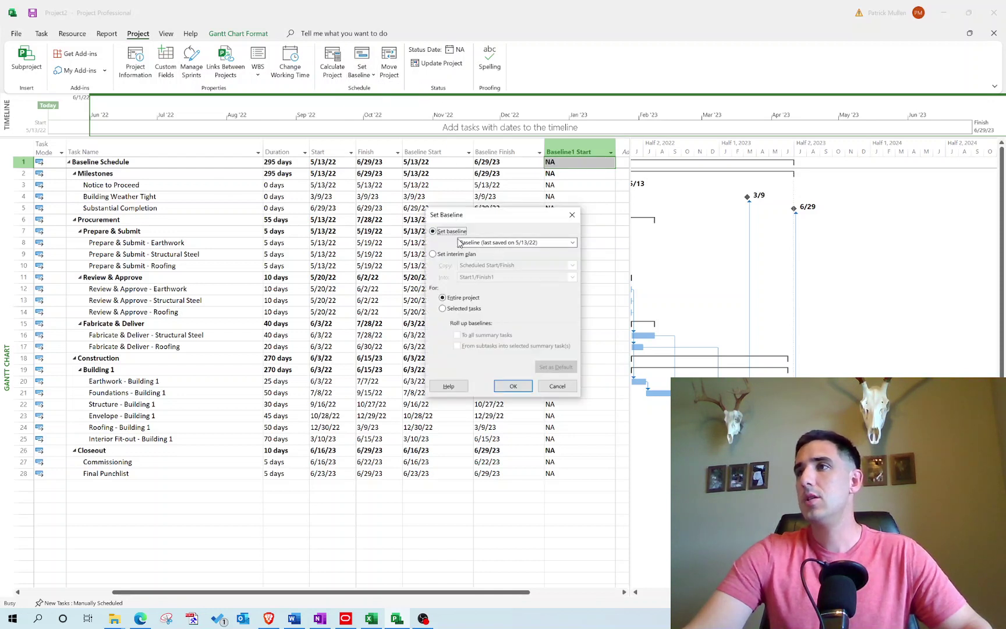
pyautogui.click(481, 244)
pyautogui.click(481, 243)
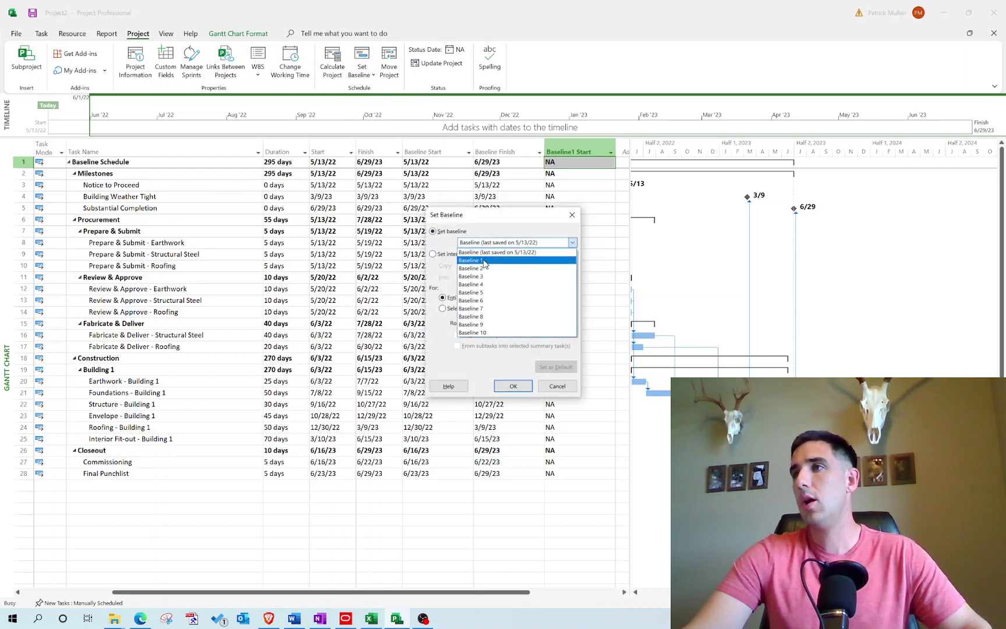
pyautogui.click(484, 262)
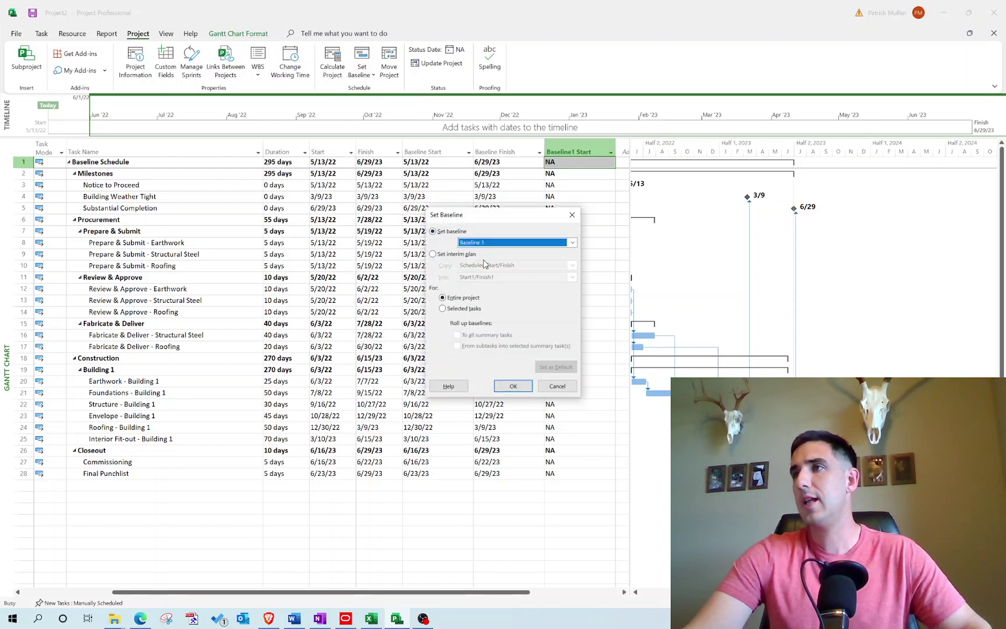
pyautogui.click(513, 386)
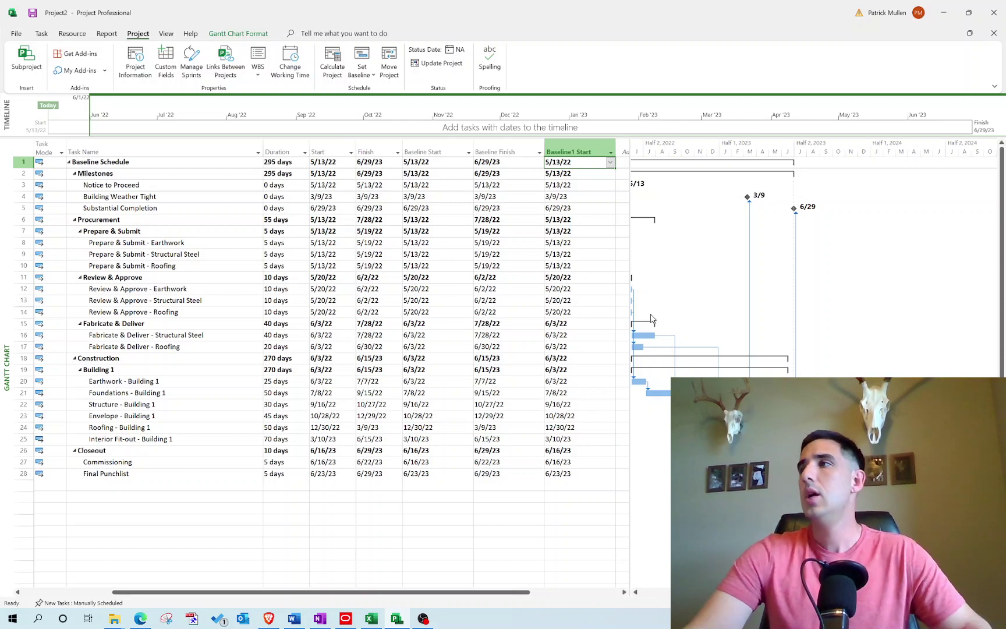
# Step: Turn on the Baseline bar style (last saved on 5/13/22) in the Gantt chart
pyautogui.hotkey('ctrl', 'shift', 'F5')
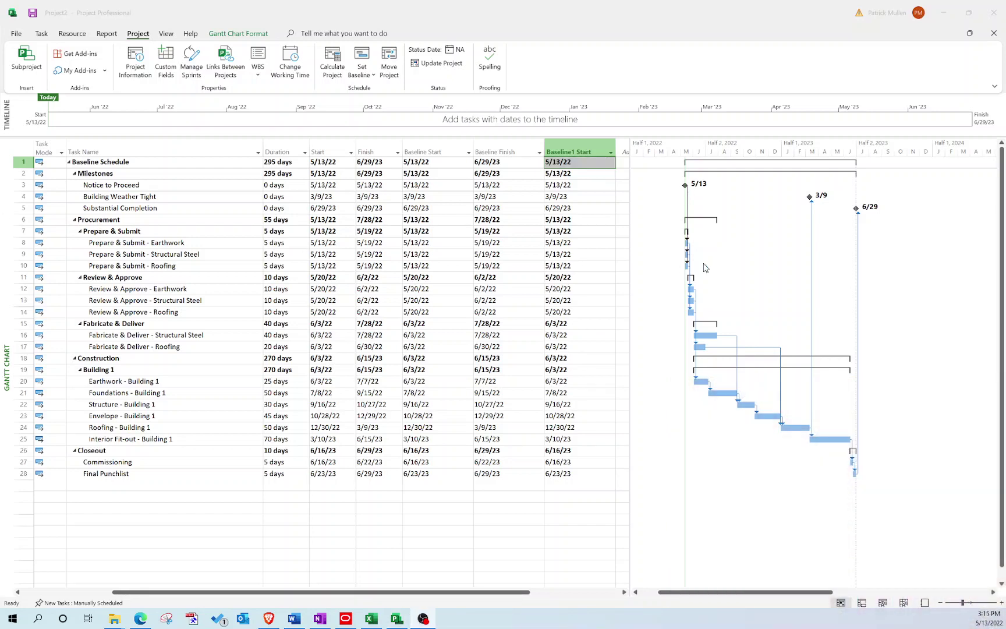
pyautogui.click(739, 274)
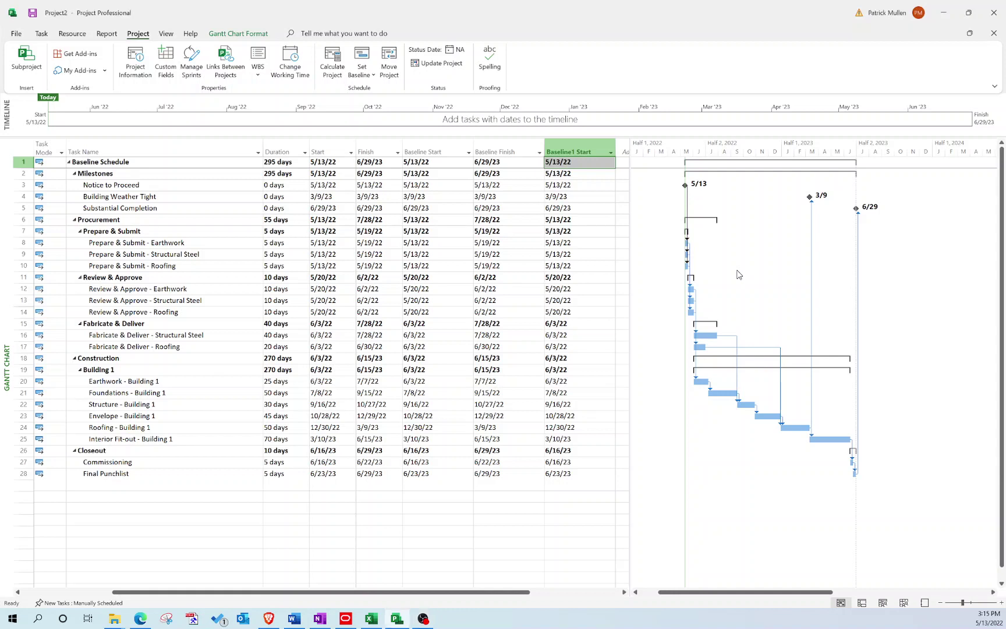
pyautogui.rightClick(738, 274)
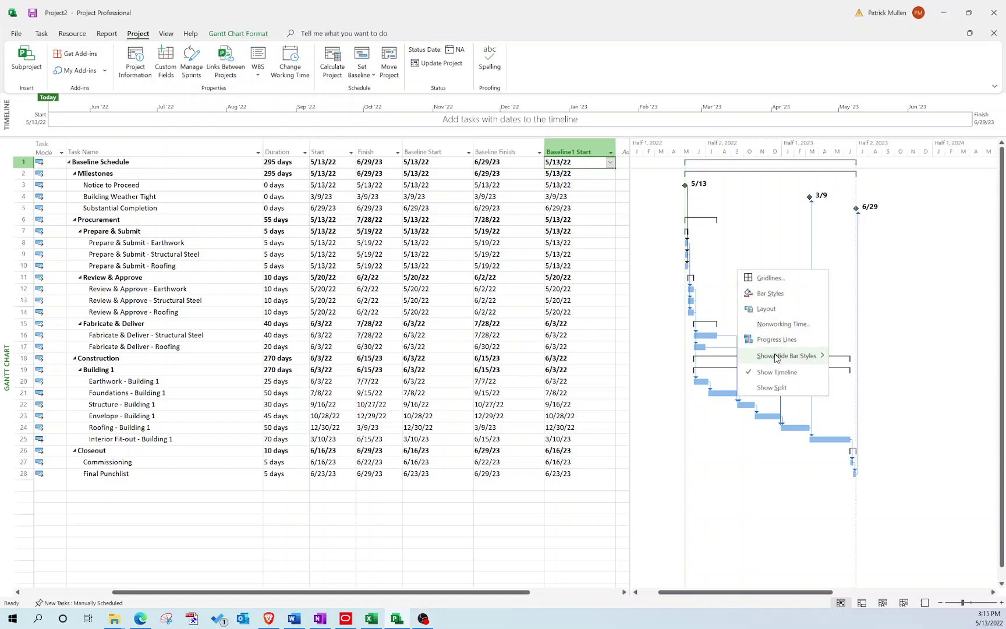
pyautogui.moveTo(777, 357)
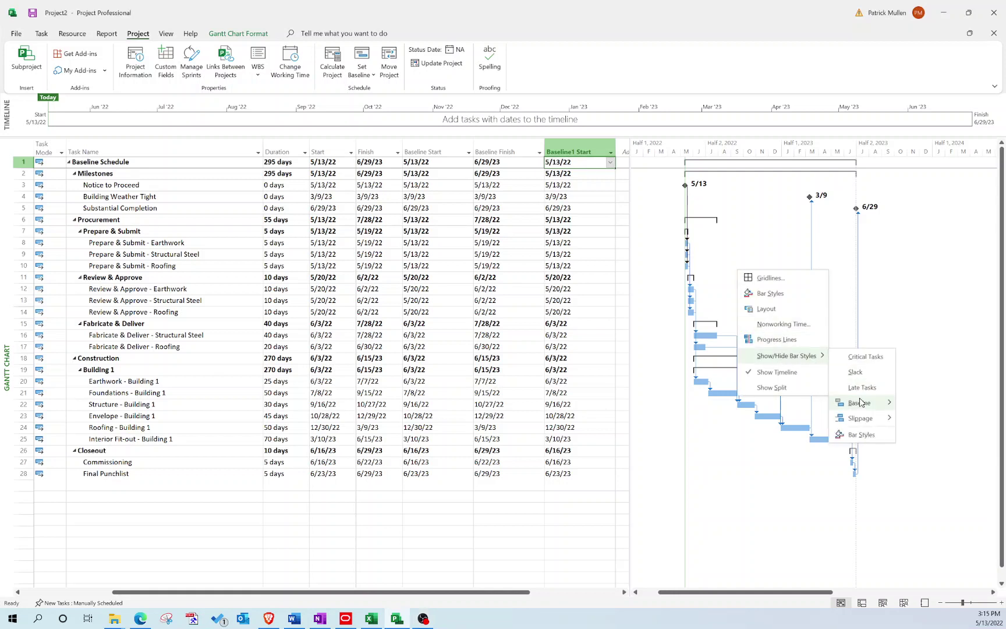
pyautogui.moveTo(864, 404)
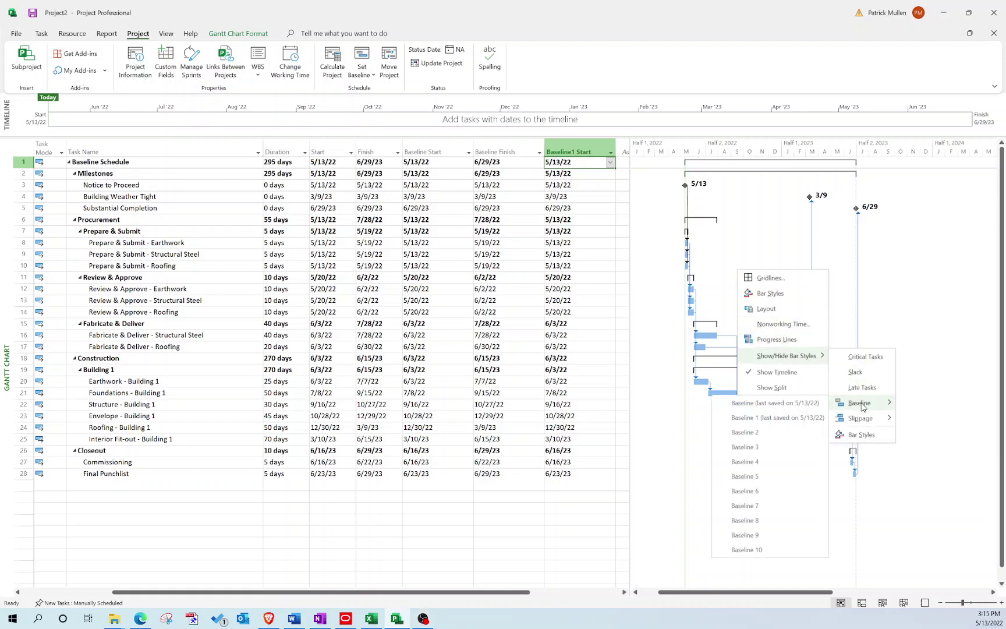
pyautogui.click(756, 403)
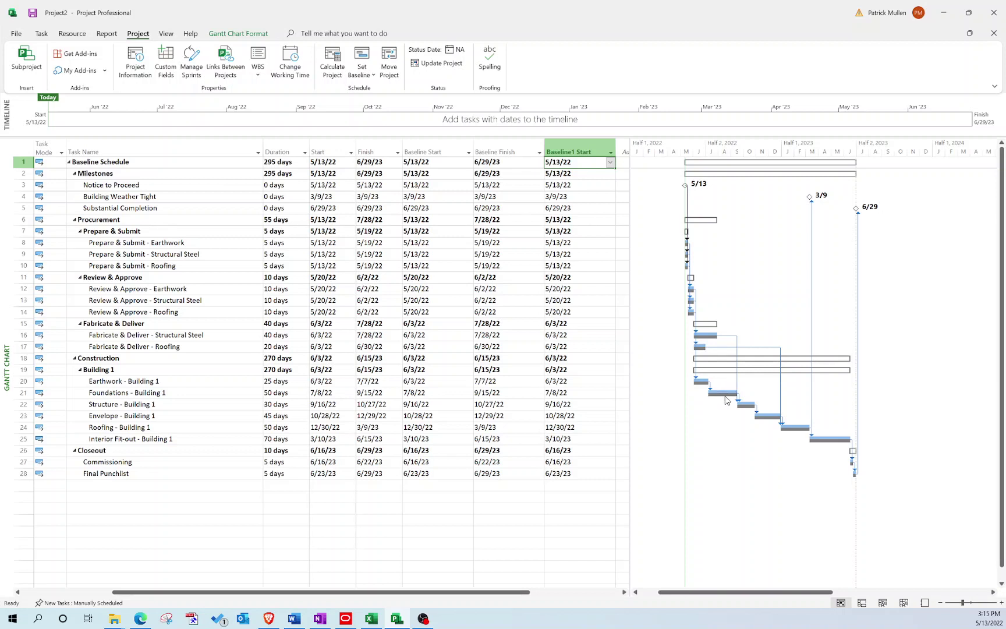
# Step: Change Review & Approve - Roofing's duration from 10 to 50 days
pyautogui.moveTo(440, 151); pyautogui.dragTo(491, 152)
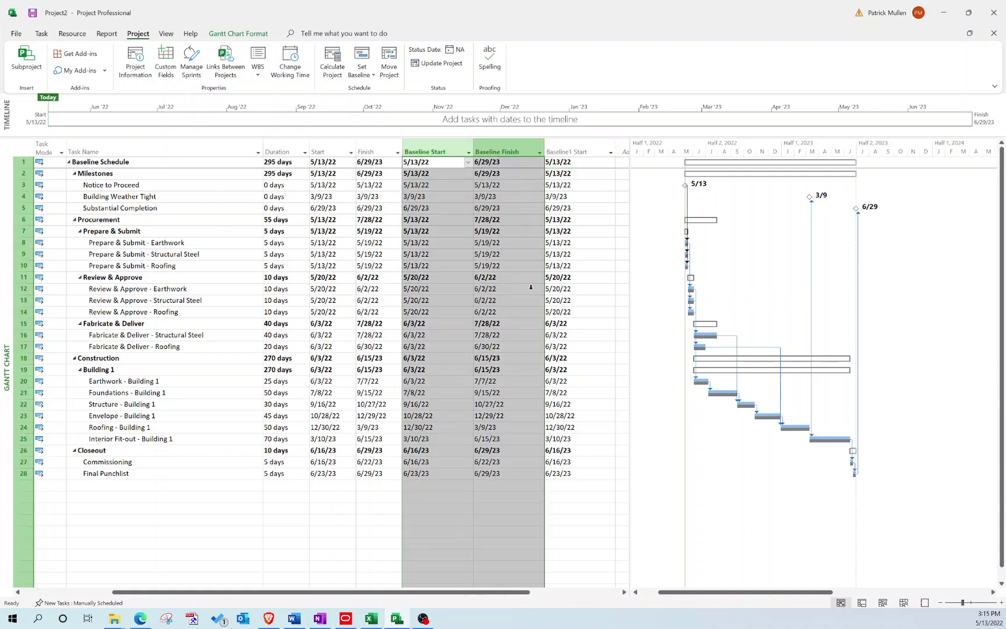
pyautogui.moveTo(326, 151); pyautogui.dragTo(368, 168)
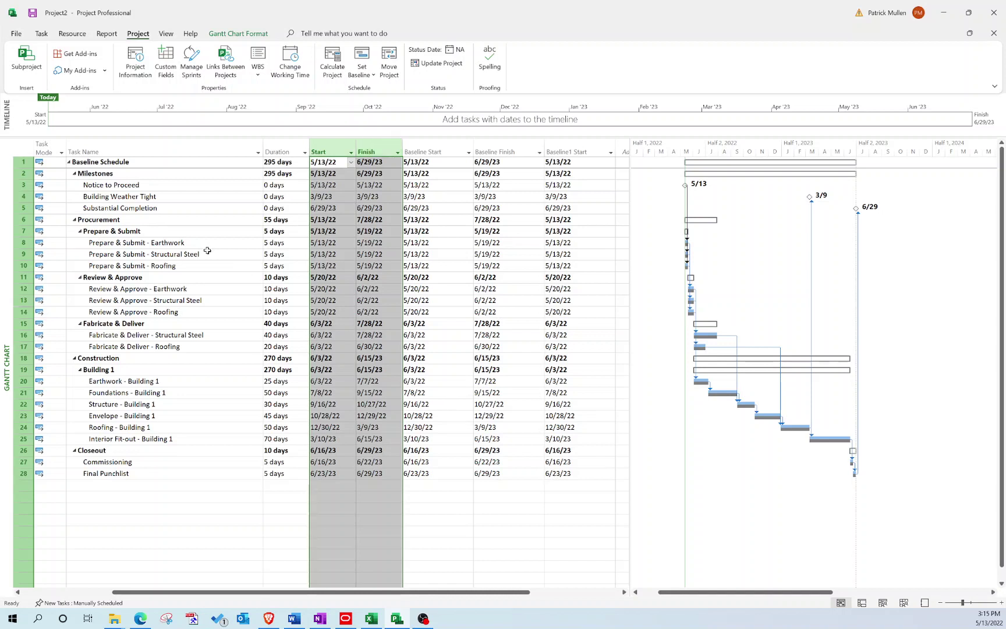
pyautogui.click(193, 311)
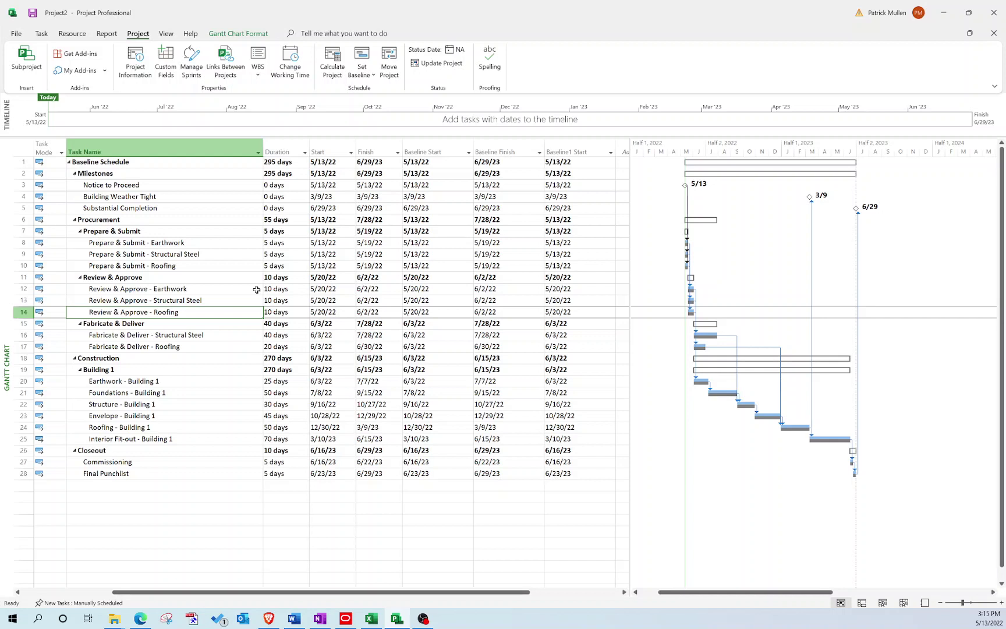
pyautogui.click(283, 311)
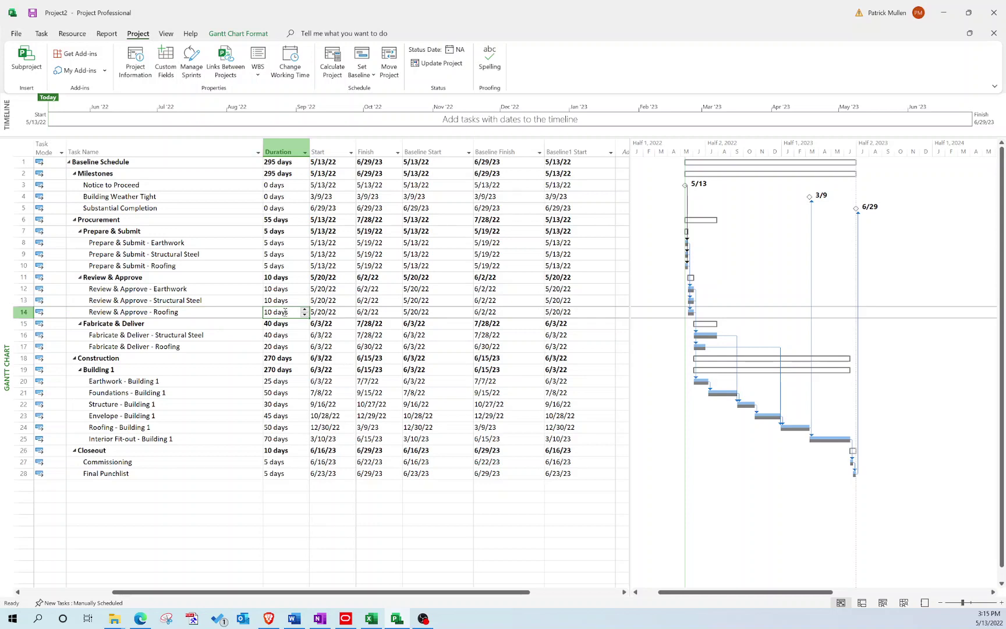
pyautogui.write('50')
pyautogui.press('Return')
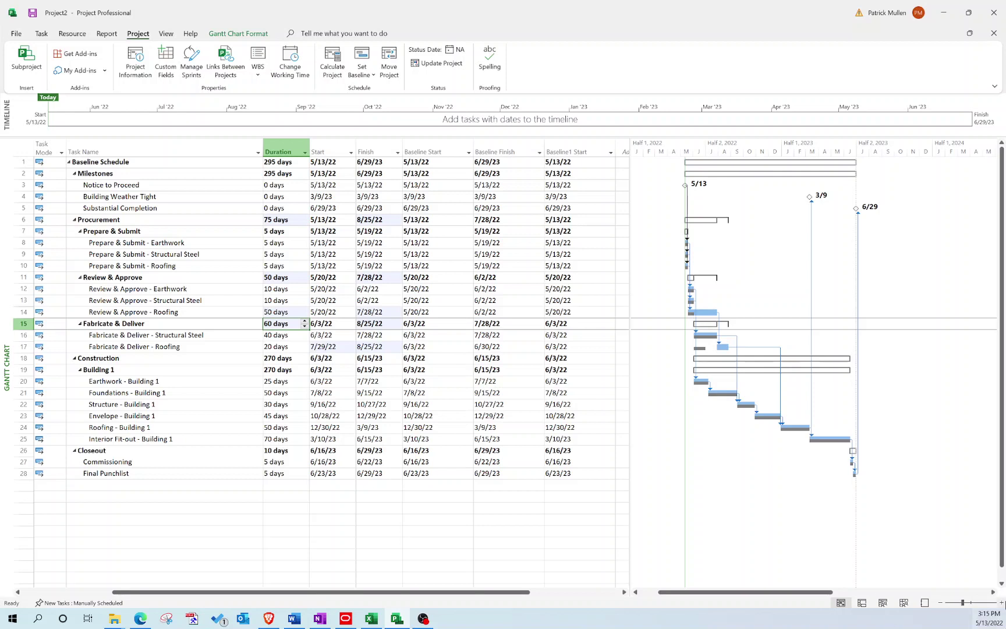
# Step: Zoom the Gantt timescale in twice to weeks and scroll the chart left
pyautogui.click(1001, 602)
pyautogui.click(1001, 603)
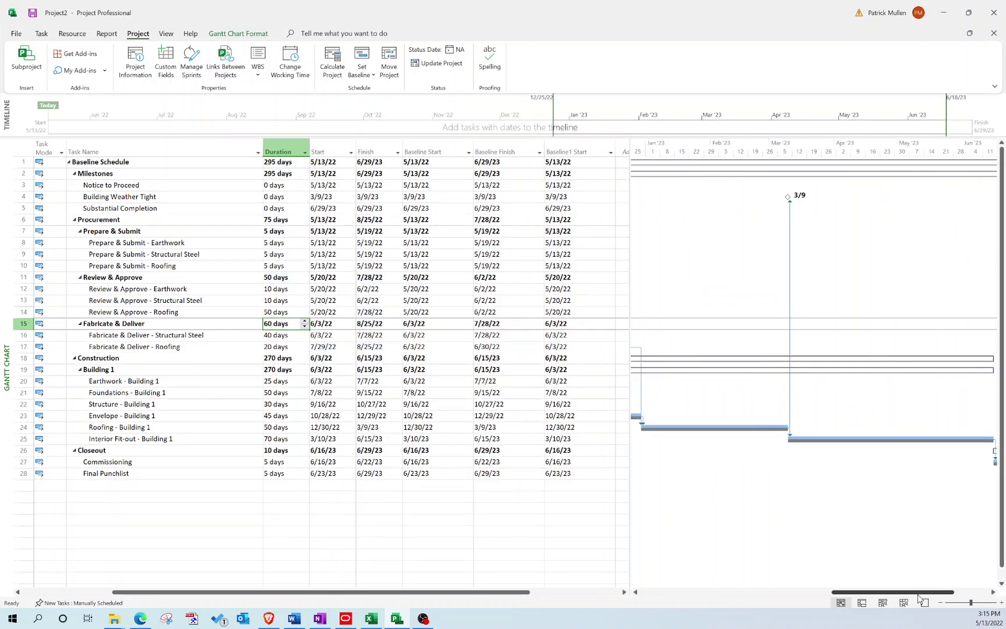
pyautogui.moveTo(899, 592); pyautogui.dragTo(737, 594)
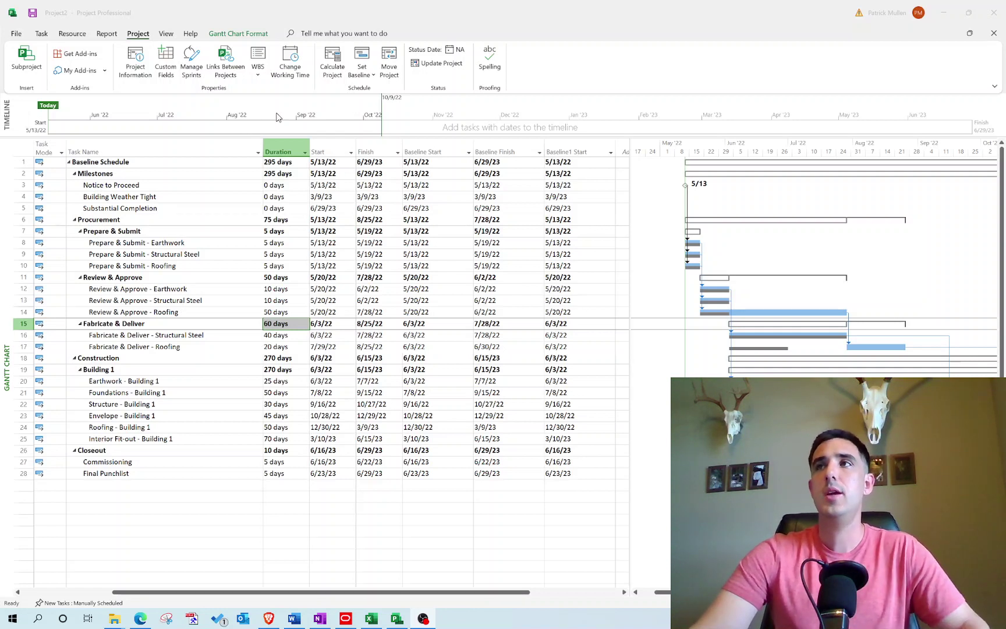
# Step: Open the Set Baseline dialog and review the Baseline through Baseline 10 list
pyautogui.click(364, 77)
pyautogui.click(364, 78)
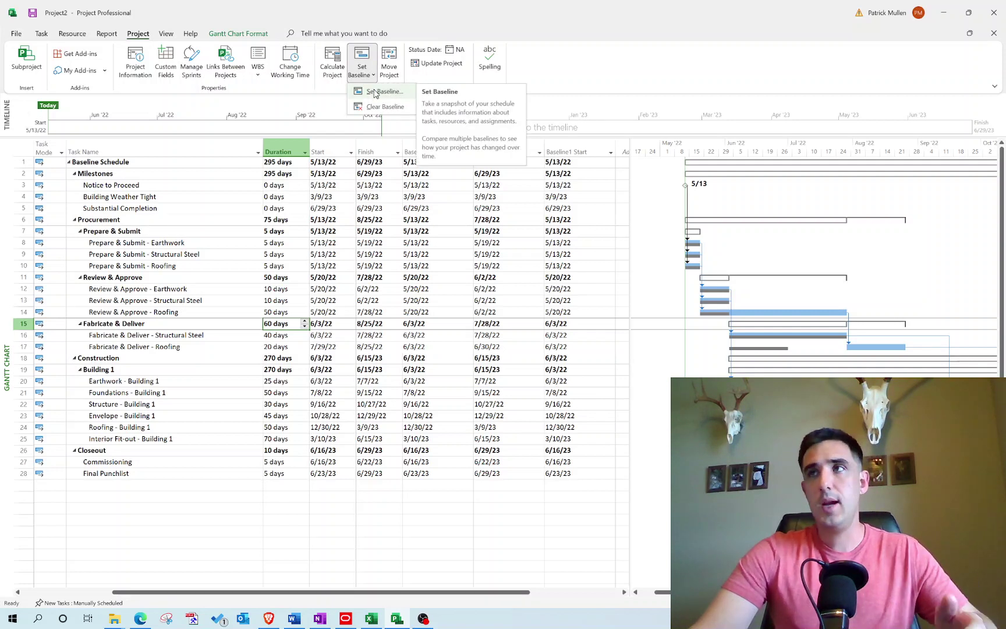
pyautogui.click(375, 92)
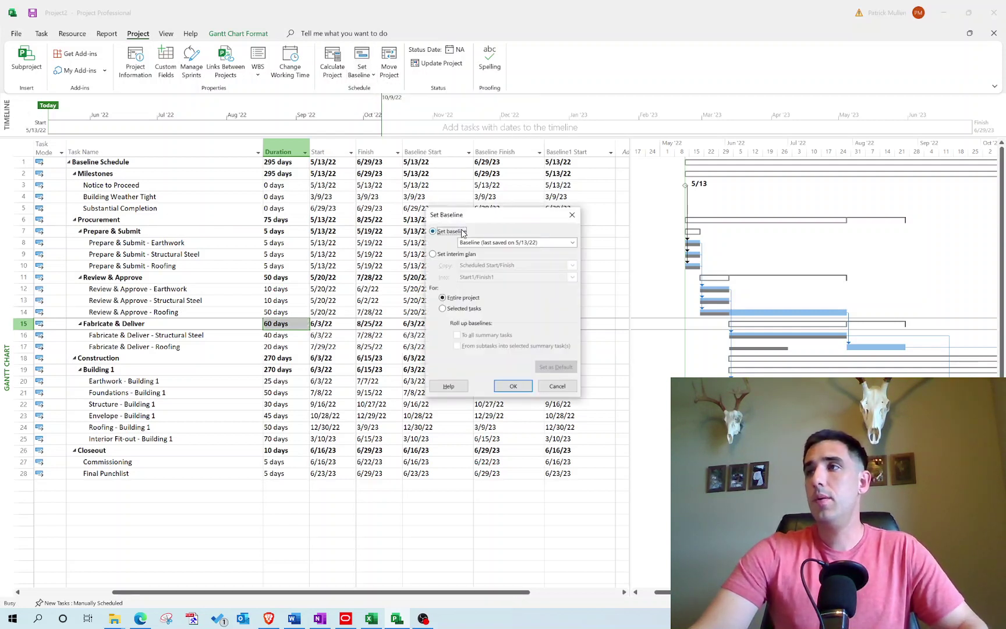
pyautogui.click(488, 243)
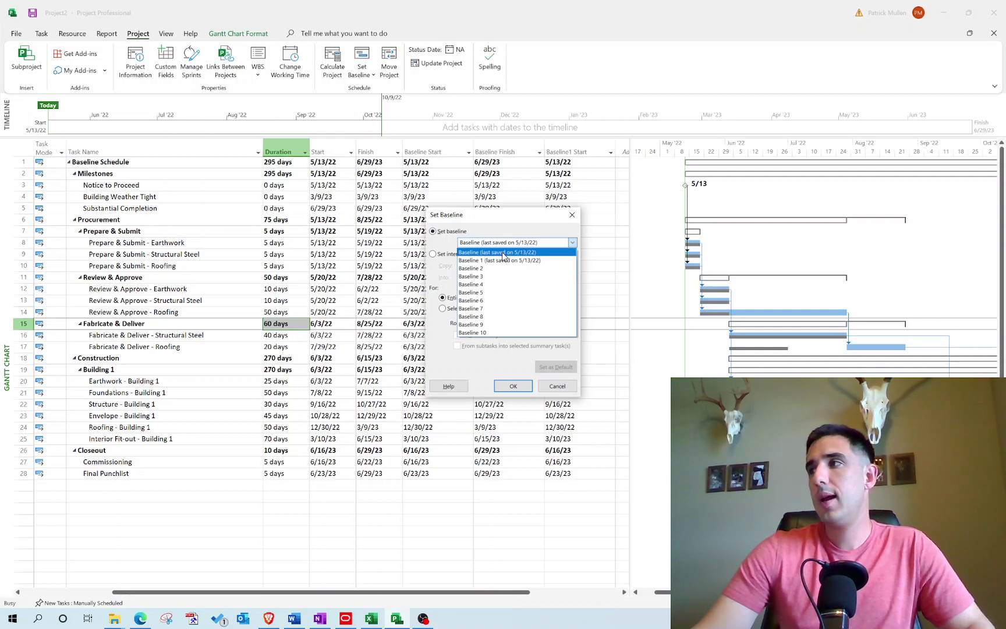
pyautogui.click(559, 386)
# Step: Cancel the Set Baseline dialog and point out the roofing tasks' Baseline Start dates
pyautogui.click(561, 385)
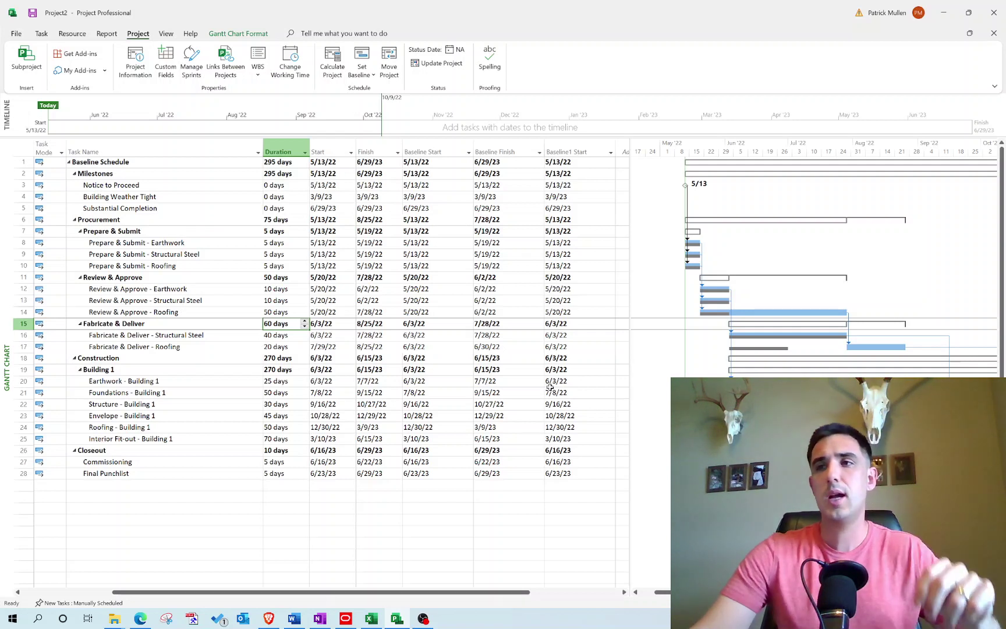
pyautogui.click(434, 276)
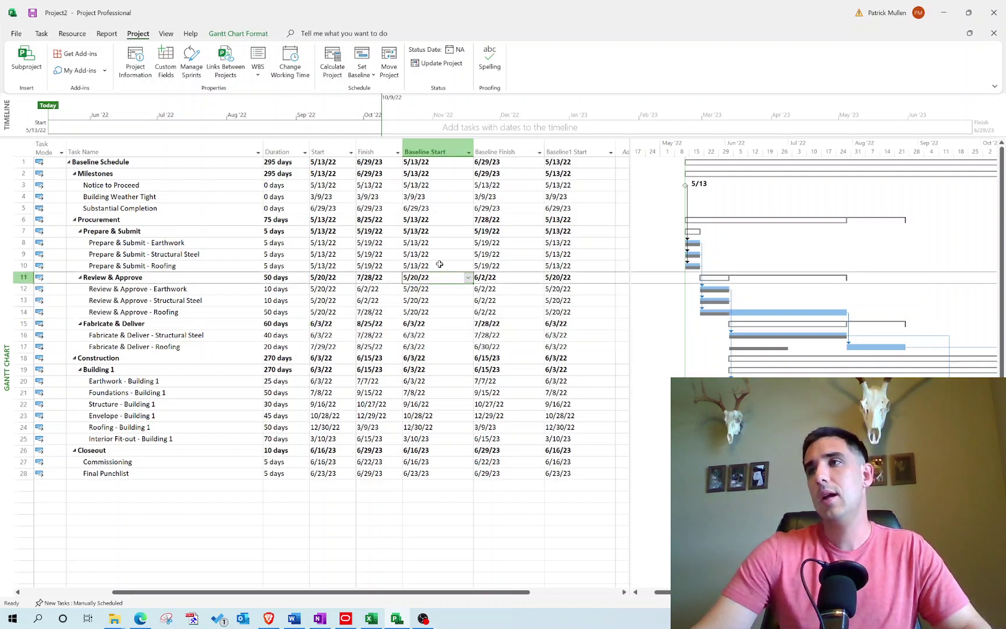
pyautogui.click(440, 265)
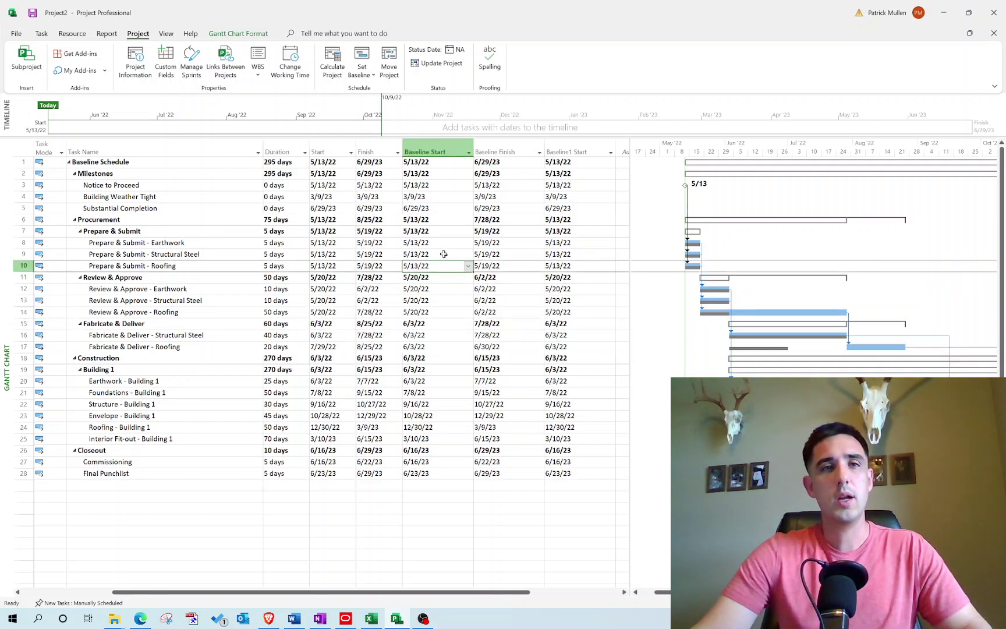